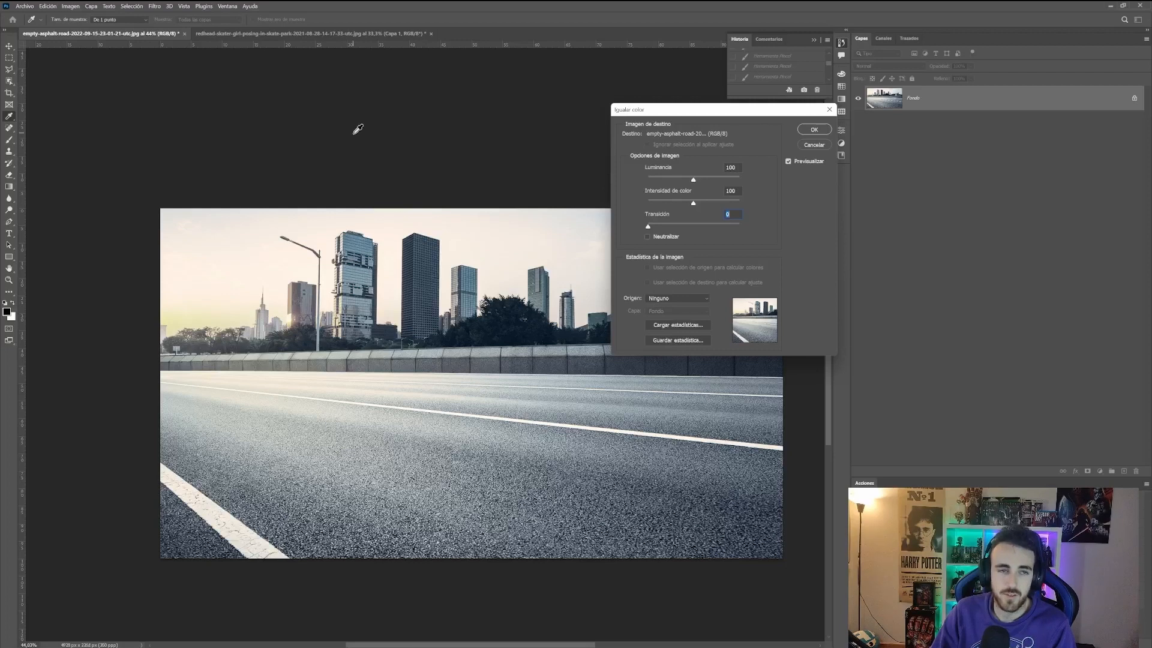
# Step: Match the road image's colors using the redhead skater image as the source and apply
pyautogui.click(673, 299)
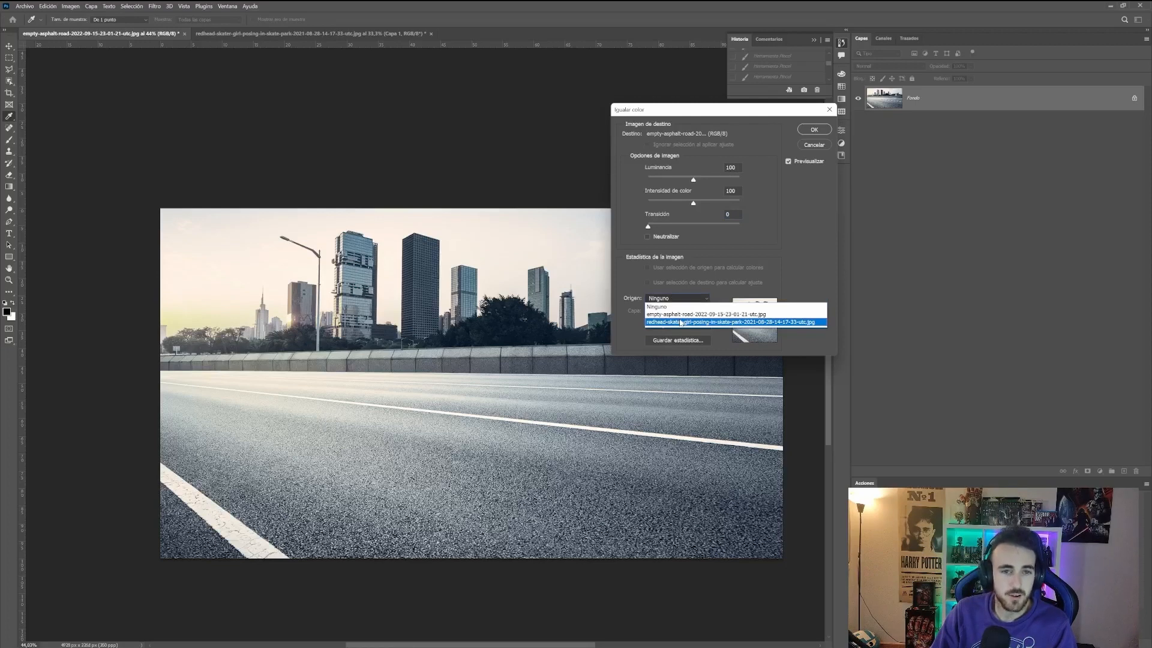
pyautogui.click(681, 322)
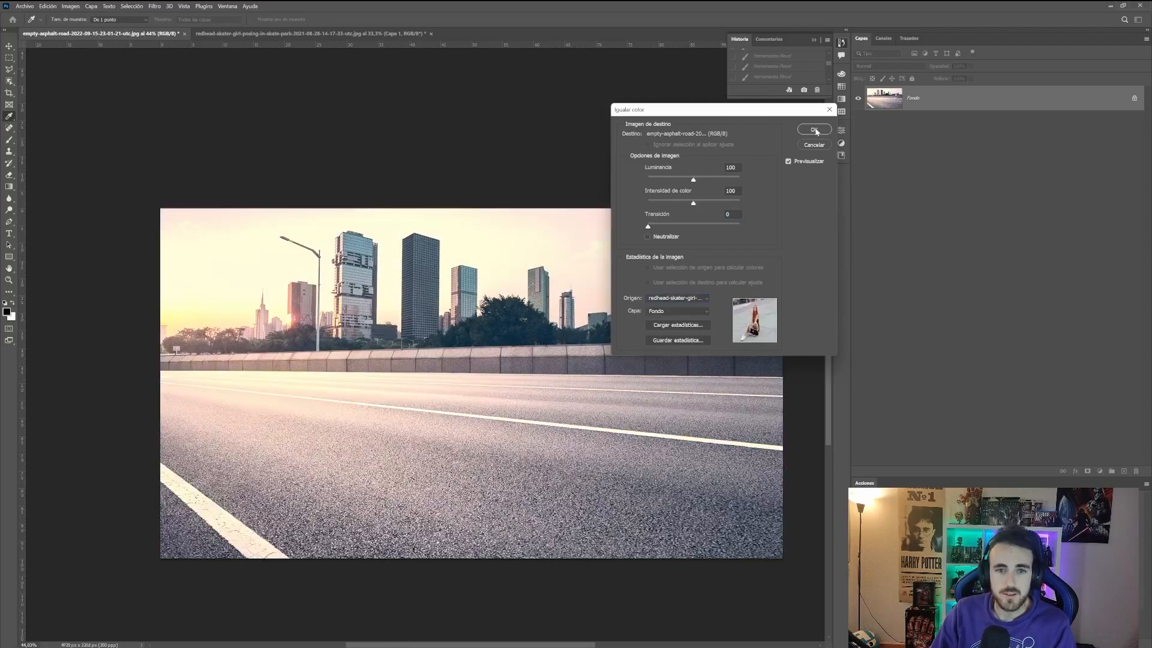
pyautogui.click(686, 299)
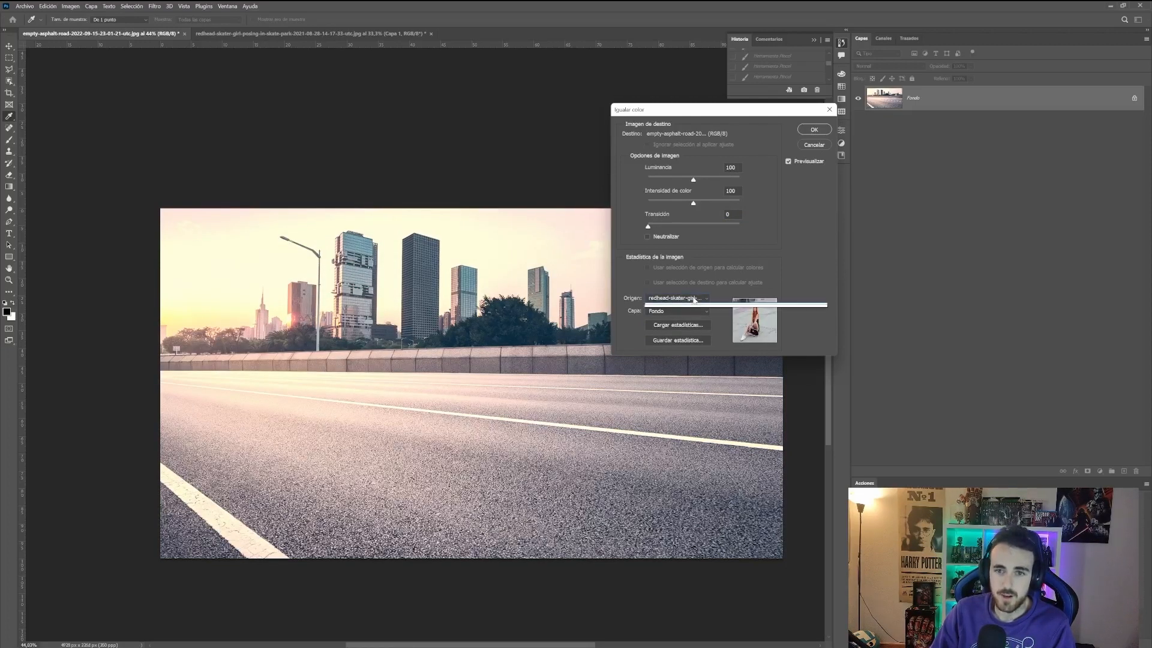
pyautogui.click(681, 304)
pyautogui.click(685, 298)
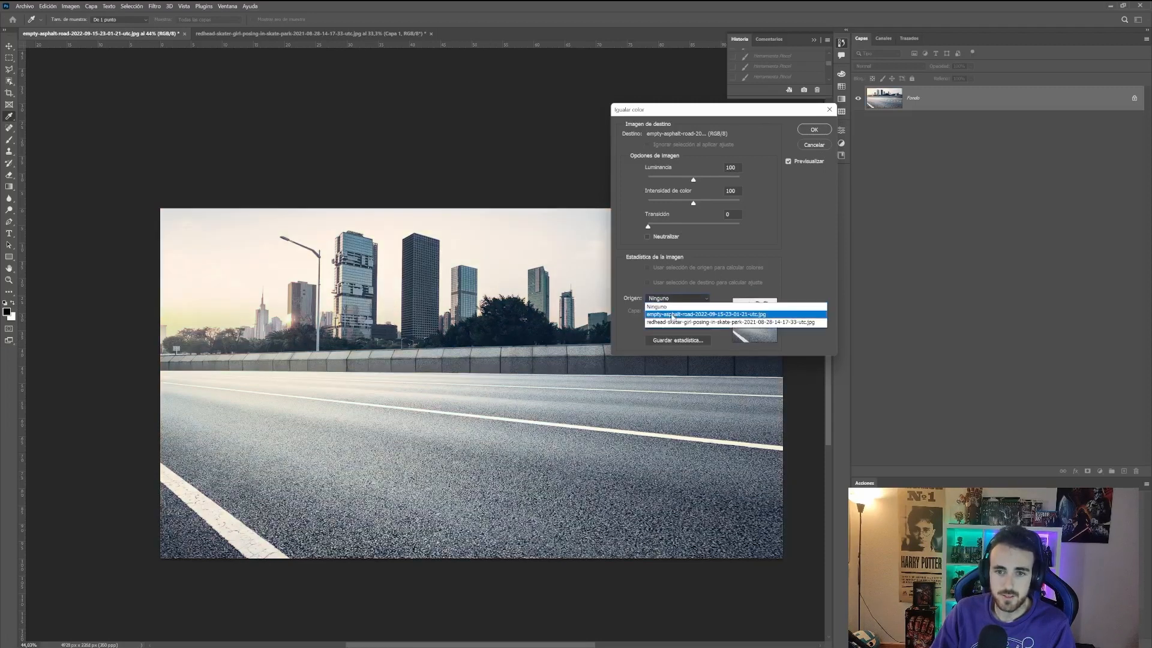
pyautogui.click(690, 322)
pyautogui.press('Return')
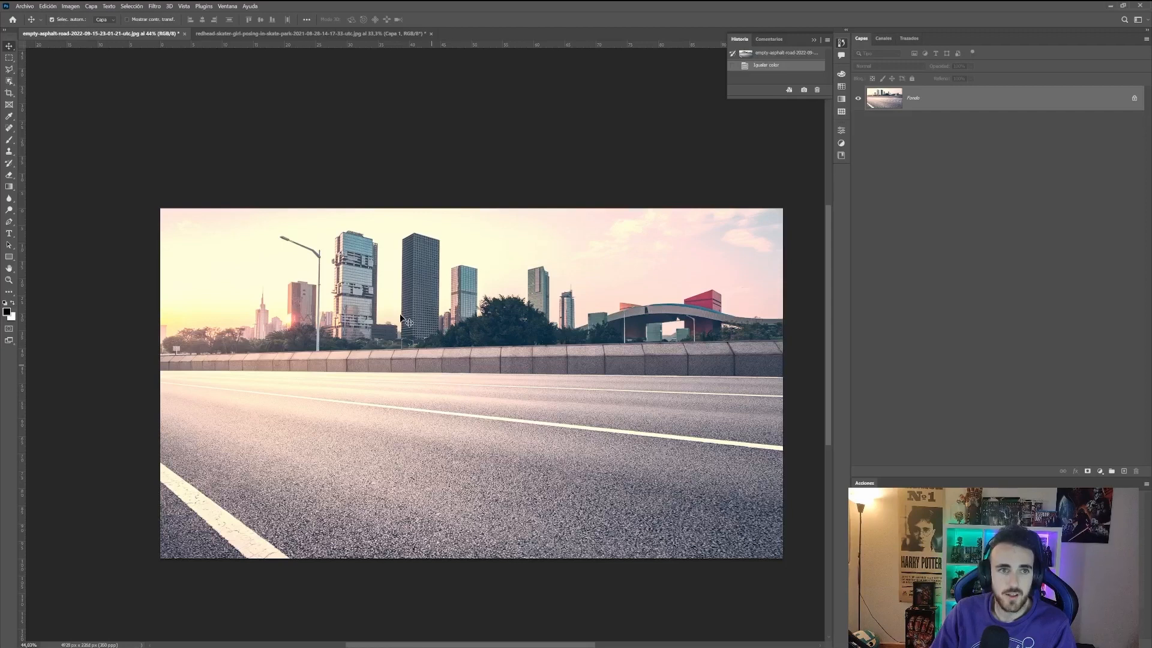
# Step: Bring the skater cutout layer into the road document, converting its colour profile, and scale it with Free Transform
pyautogui.click(300, 34)
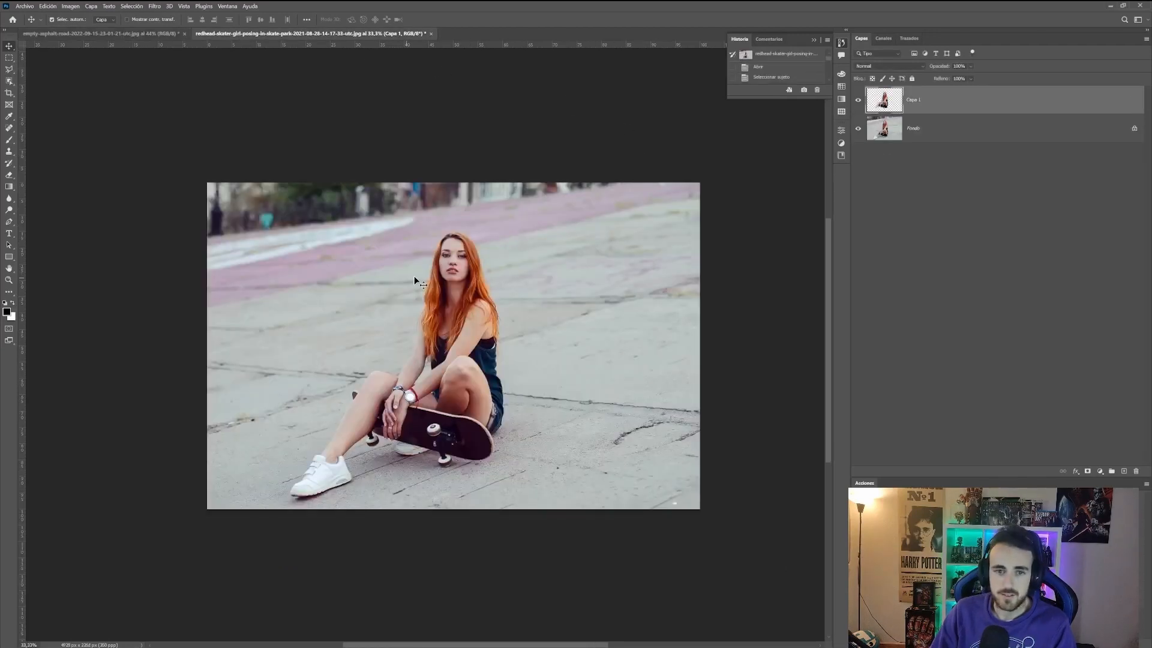
pyautogui.moveTo(415, 279); pyautogui.dragTo(126, 40)
pyautogui.moveTo(453, 374); pyautogui.dragTo(454, 375)
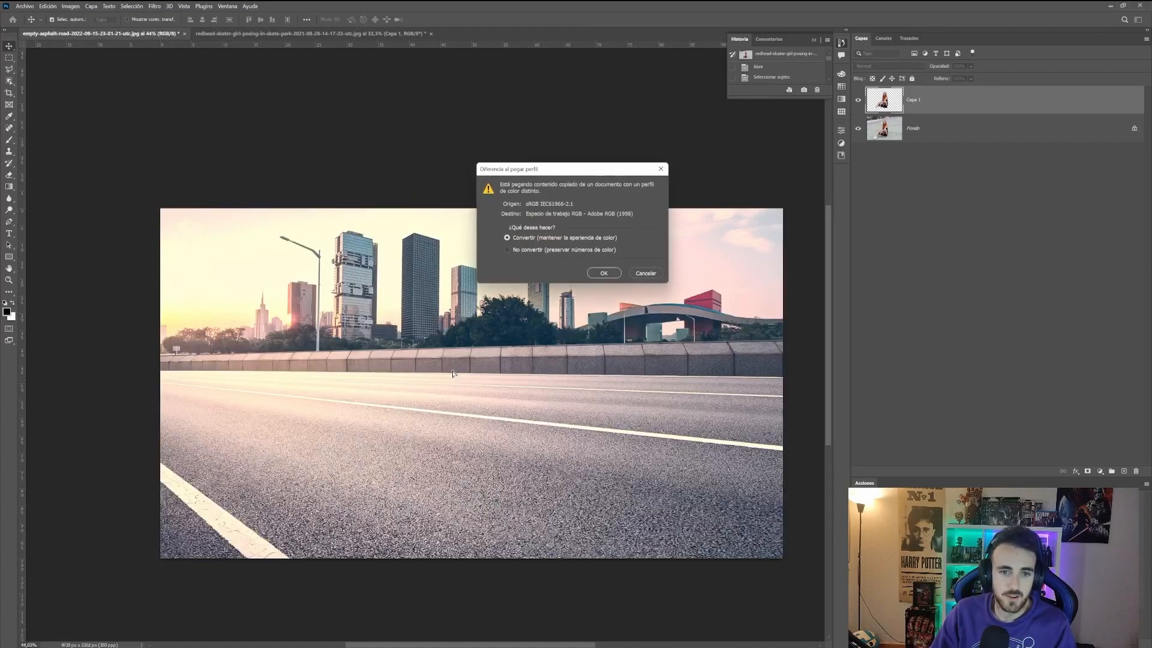
pyautogui.click(599, 274)
pyautogui.hotkey('ctrl', 't')
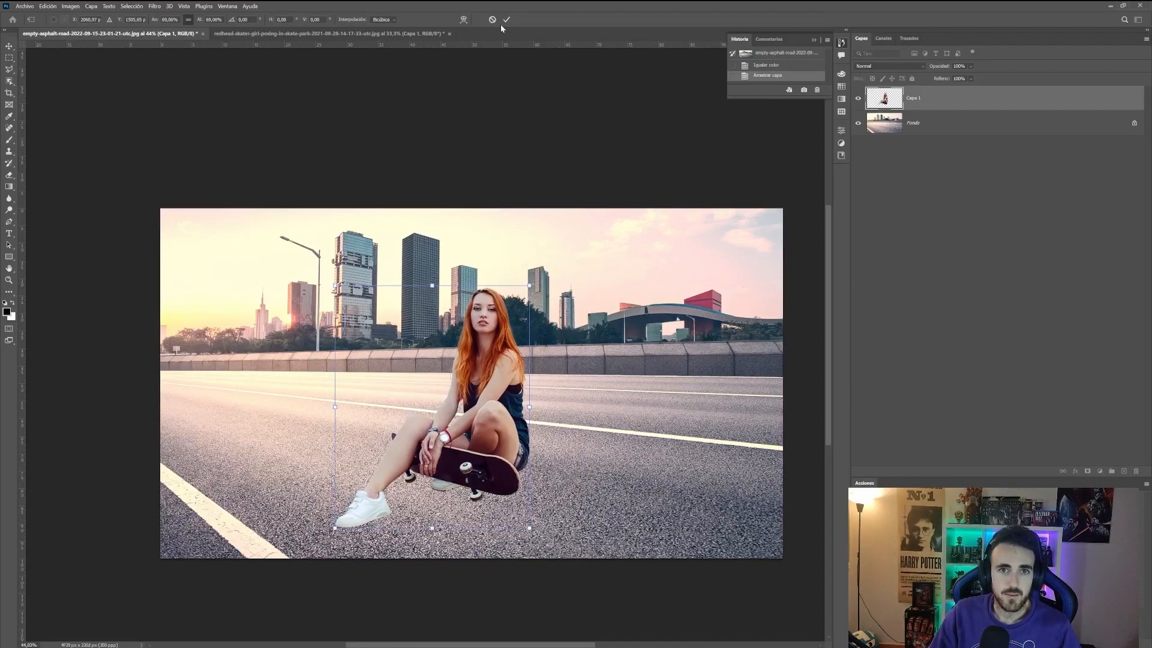
pyautogui.click(506, 19)
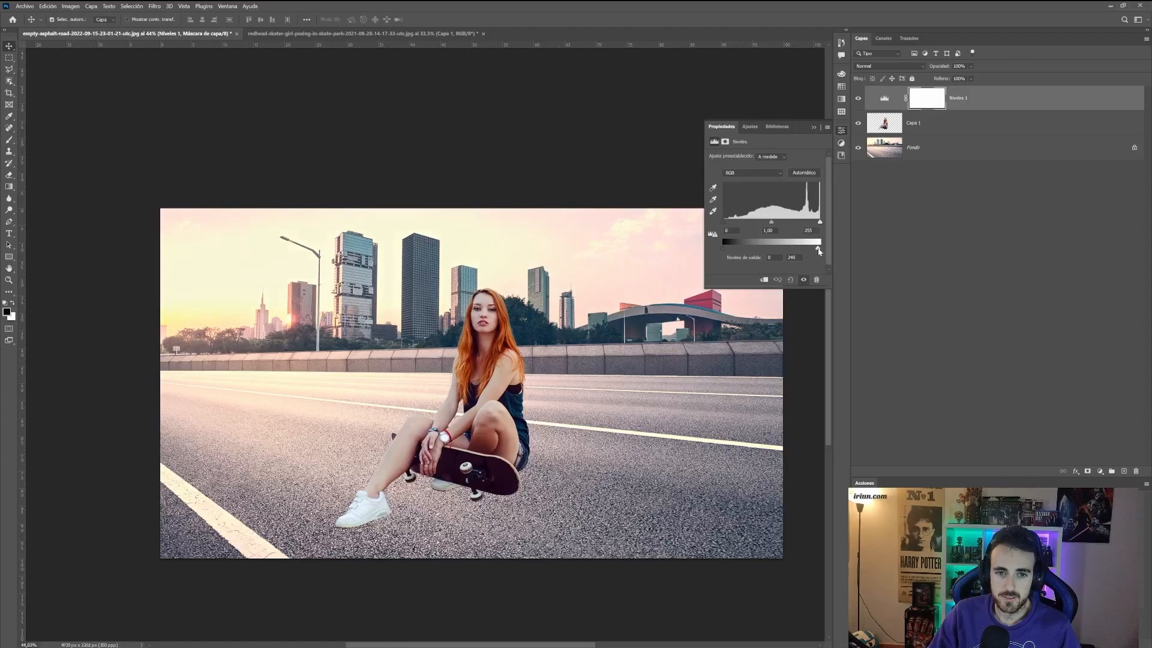
# Step: Lower the Levels adjustment's white output level and clip it to the skater layer
pyautogui.moveTo(819, 252); pyautogui.dragTo(803, 249)
pyautogui.click(764, 279)
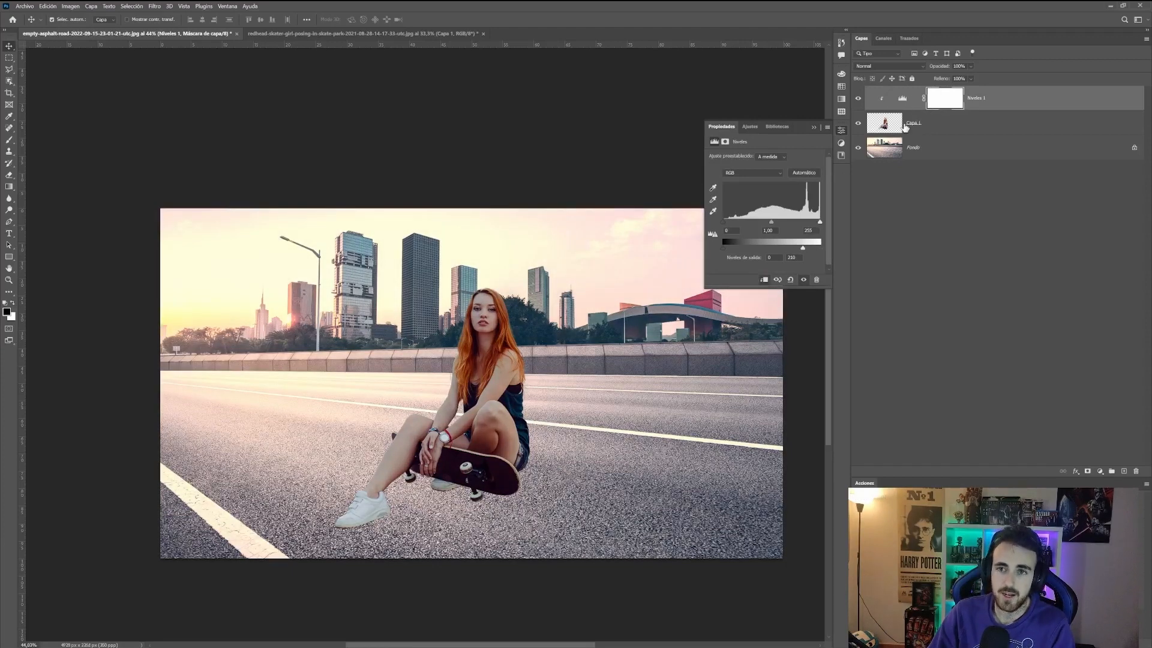
pyautogui.moveTo(802, 248); pyautogui.dragTo(777, 227)
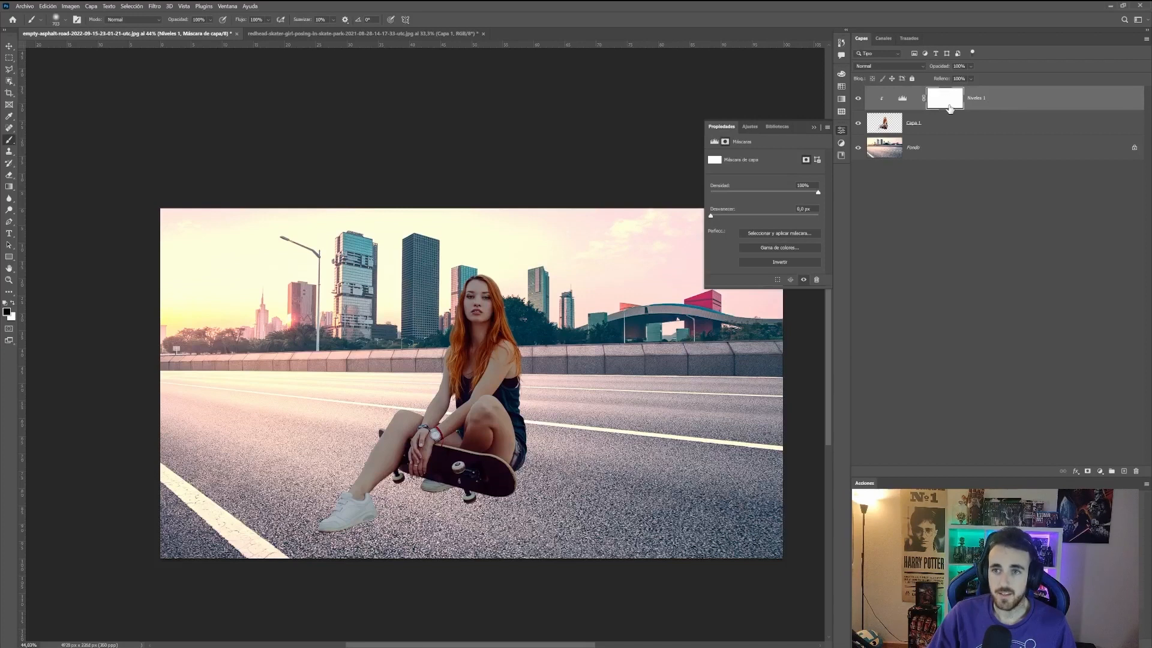
# Step: Paint on the Levels mask over the skater's body to limit the darkening
pyautogui.click(440, 290)
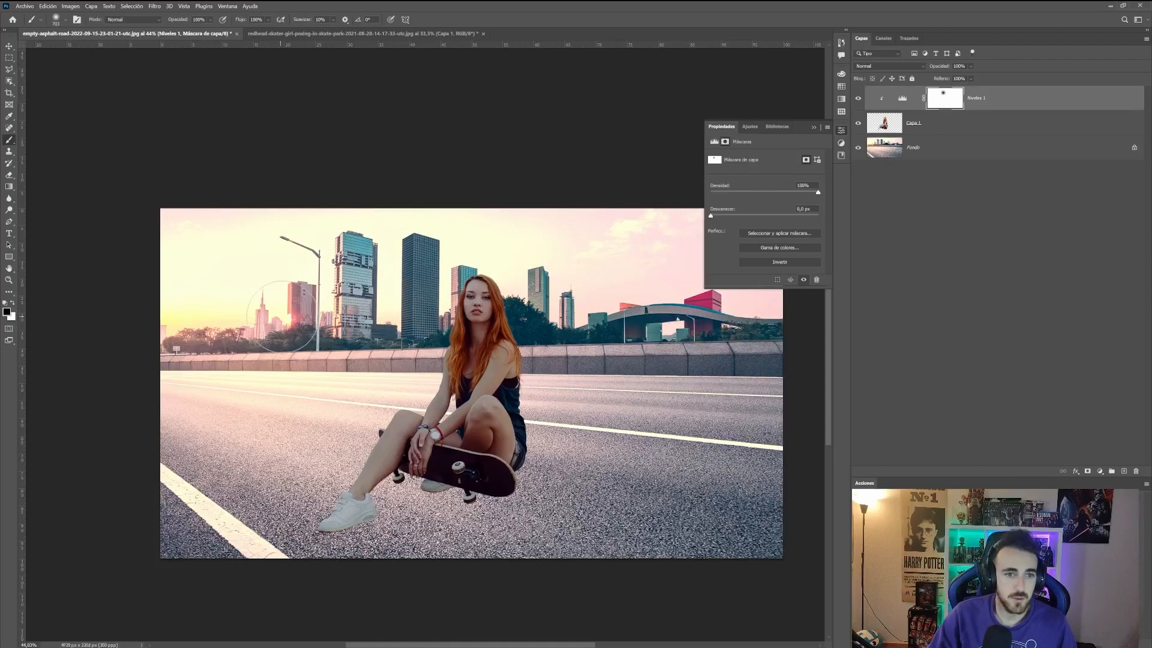
pyautogui.moveTo(438, 304)
pyautogui.mouseDown()
pyautogui.moveTo(427, 363)
pyautogui.moveTo(372, 474)
pyautogui.moveTo(327, 513)
pyautogui.mouseUp()
# Step: Add a Color Balance adjustment layer, toggle Preserve Luminosity, and switch the tone range to Highlights
pyautogui.click(1100, 471)
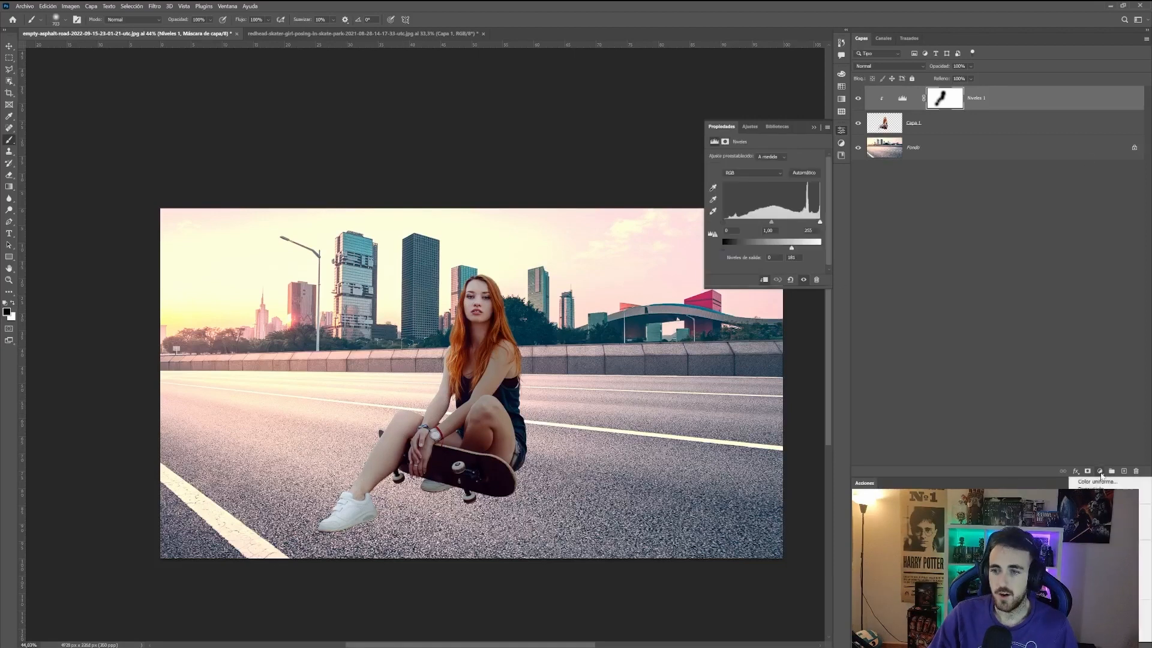
pyautogui.click(1109, 561)
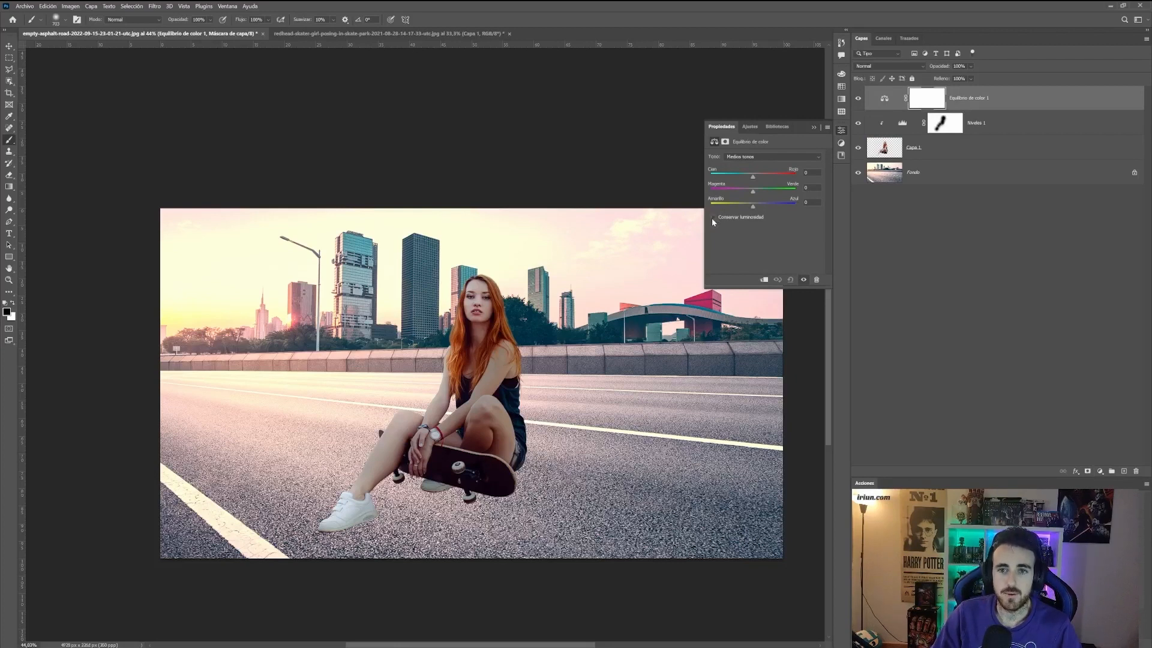
pyautogui.click(714, 218)
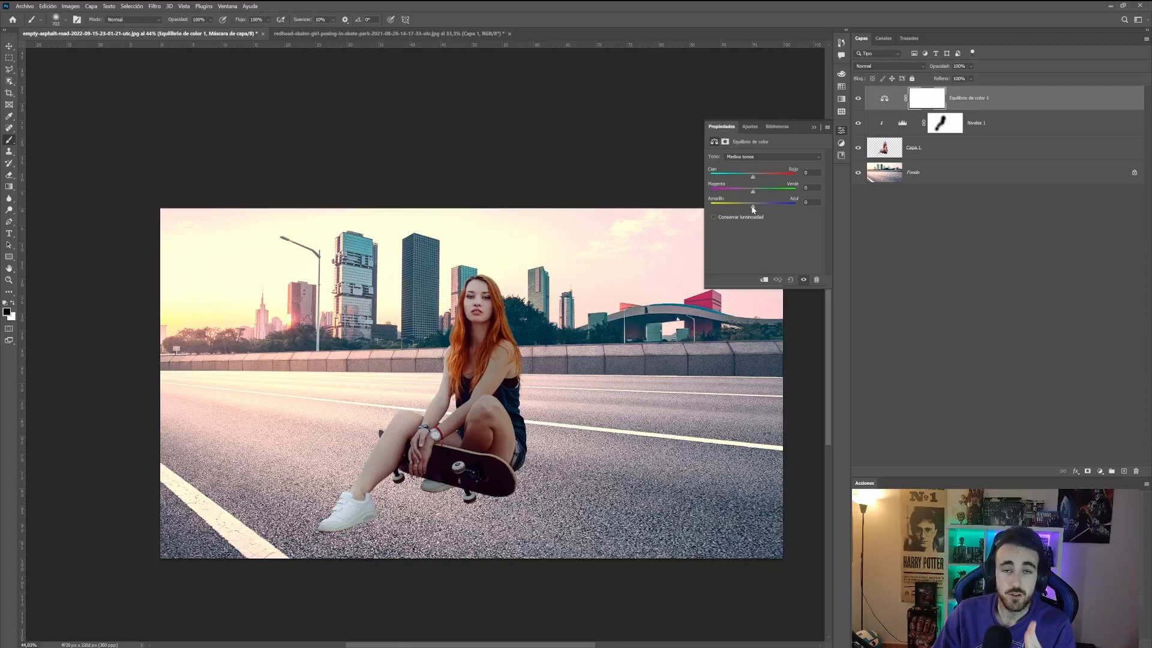
pyautogui.click(738, 157)
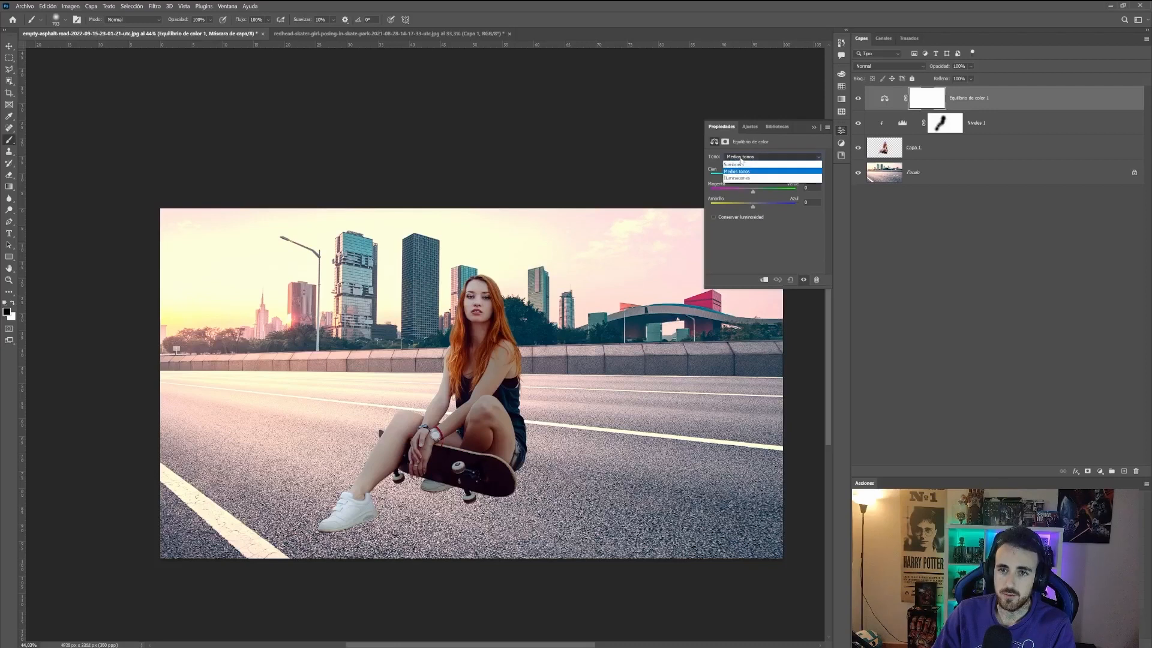
pyautogui.click(744, 170)
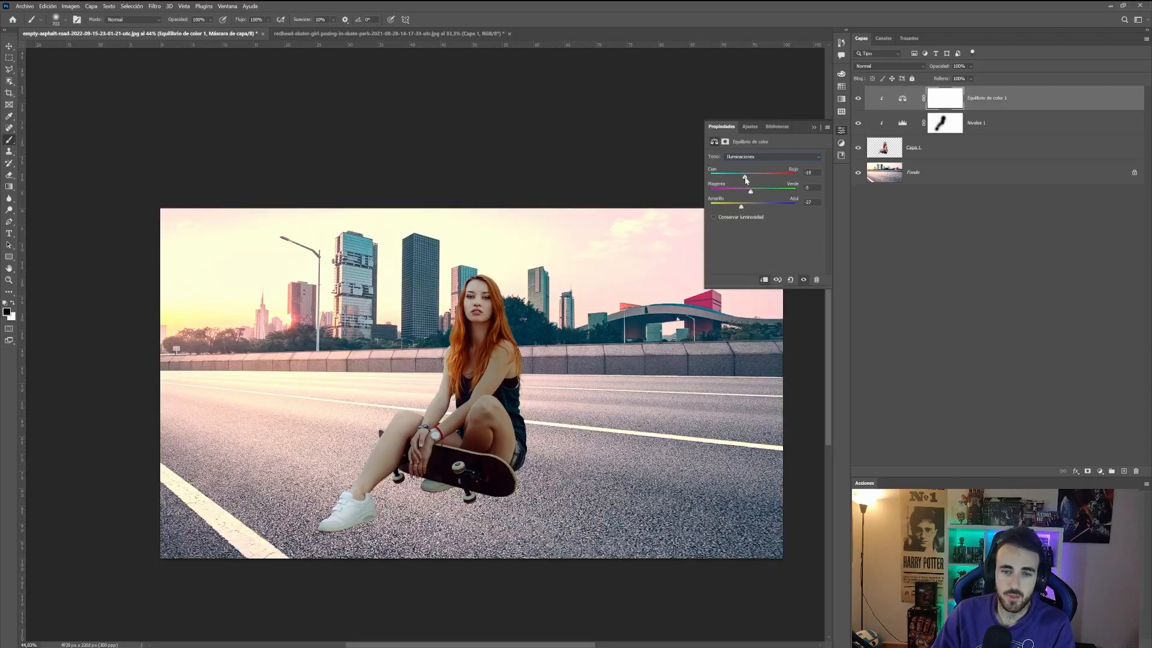
# Step: Switch the Color Balance tone range to Shadows and shift the yellow–blue slider toward blue
pyautogui.click(748, 156)
pyautogui.click(750, 166)
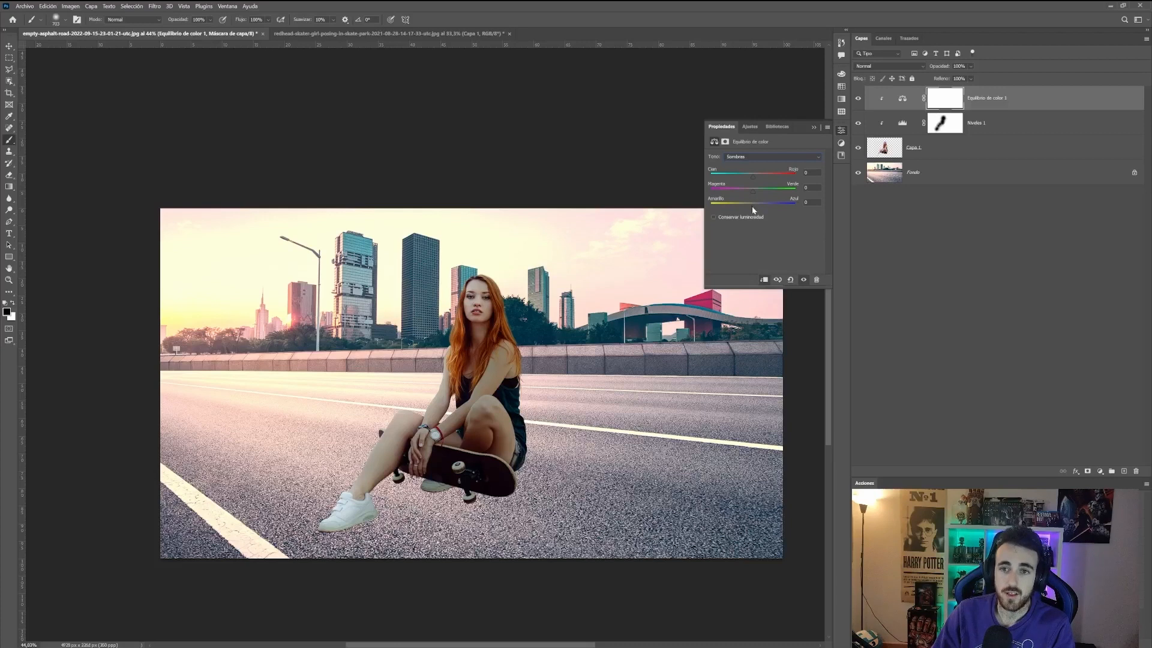
pyautogui.moveTo(753, 208); pyautogui.dragTo(764, 211)
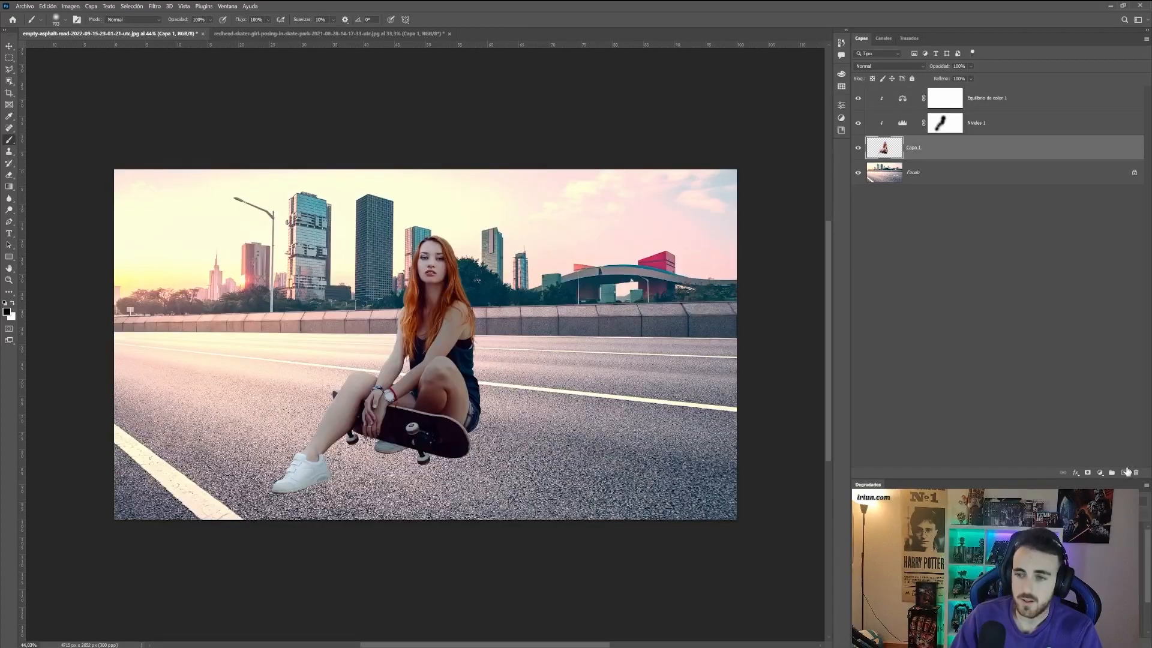
# Step: Paint dark shading over the skater on a new clipped layer and set its opacity to 40%
pyautogui.click(1124, 473)
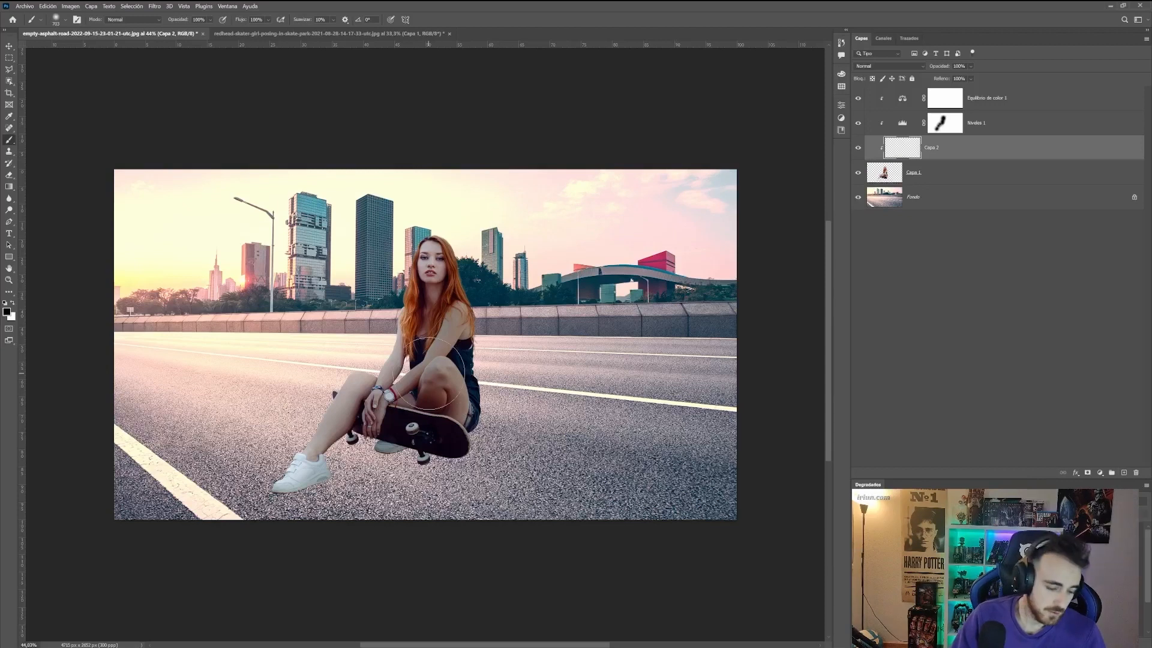
pyautogui.moveTo(417, 473)
pyautogui.mouseDown()
pyautogui.moveTo(394, 473)
pyautogui.moveTo(404, 483)
pyautogui.mouseUp()
pyautogui.moveTo(294, 519)
pyautogui.mouseDown()
pyautogui.moveTo(344, 501)
pyautogui.moveTo(301, 459)
pyautogui.moveTo(350, 453)
pyautogui.moveTo(376, 424)
pyautogui.moveTo(408, 449)
pyautogui.moveTo(463, 456)
pyautogui.moveTo(473, 438)
pyautogui.moveTo(442, 393)
pyautogui.moveTo(479, 374)
pyautogui.moveTo(498, 345)
pyautogui.moveTo(473, 320)
pyautogui.moveTo(468, 270)
pyautogui.mouseUp()
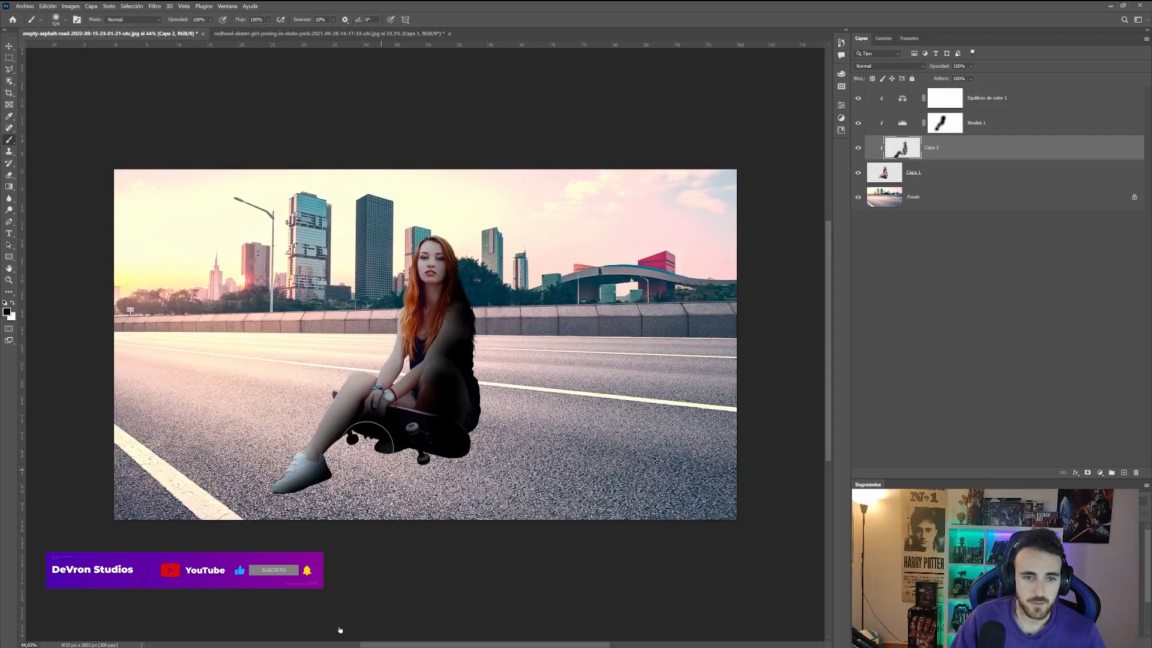
pyautogui.moveTo(368, 436)
pyautogui.mouseDown()
pyautogui.moveTo(390, 402)
pyautogui.moveTo(387, 414)
pyautogui.mouseUp()
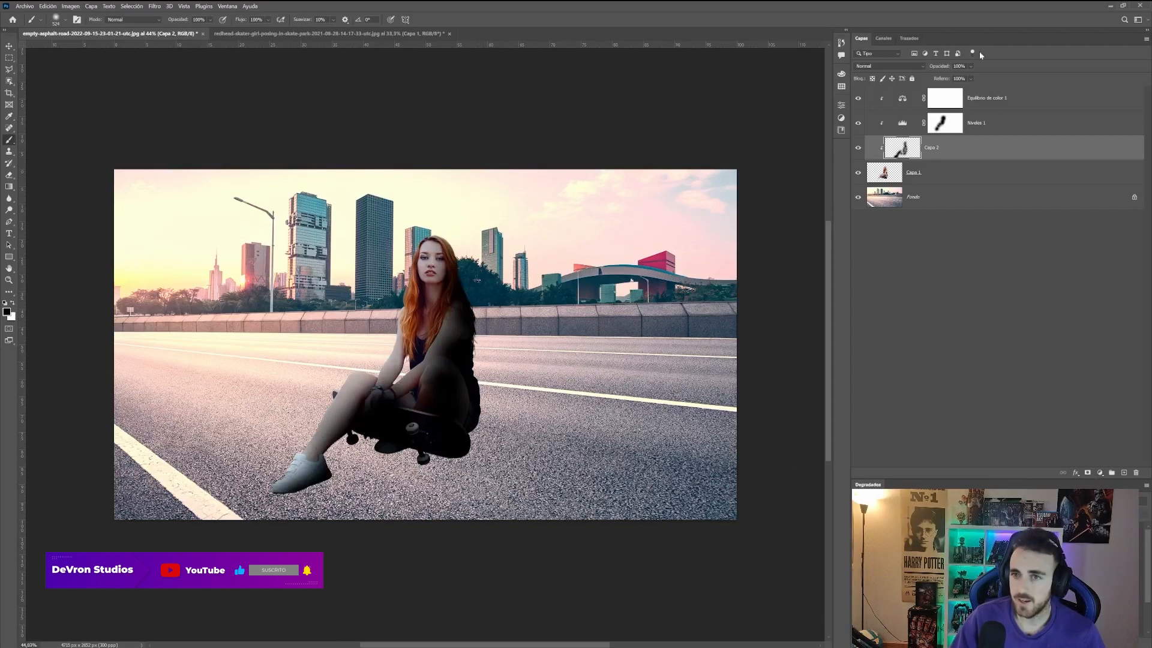
pyautogui.moveTo(945, 67)
pyautogui.mouseDown()
pyautogui.moveTo(928, 73)
pyautogui.moveTo(939, 70)
pyautogui.mouseUp()
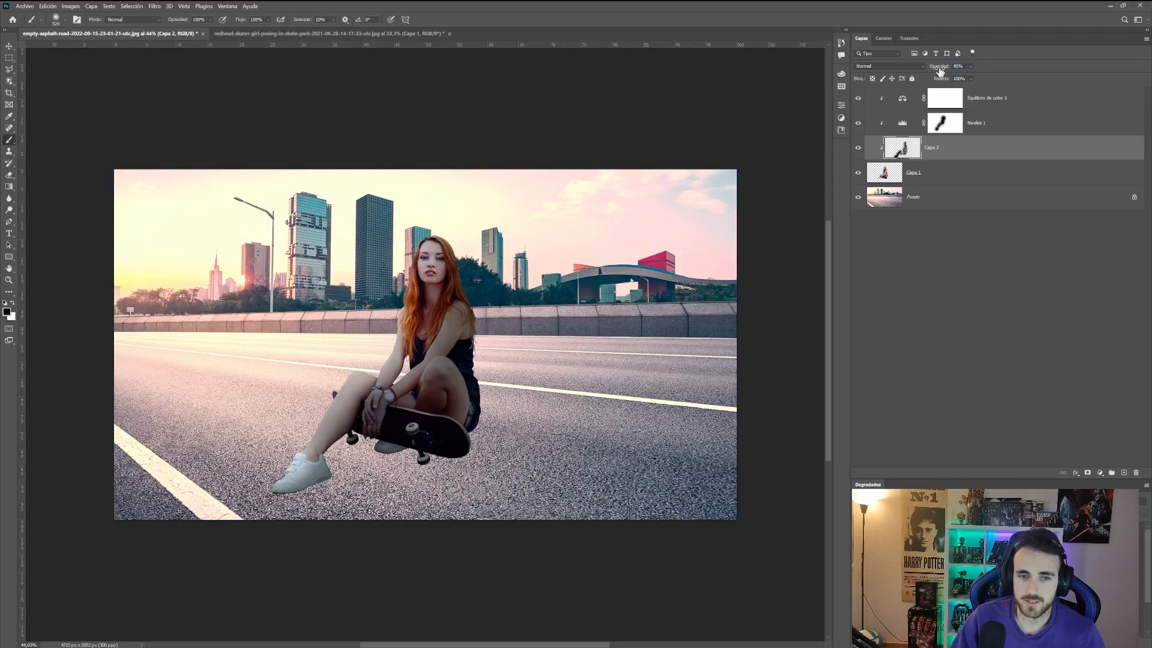
# Step: Paint white highlights over the skater on another new clipped layer and set its opacity to 37%
pyautogui.click(1124, 641)
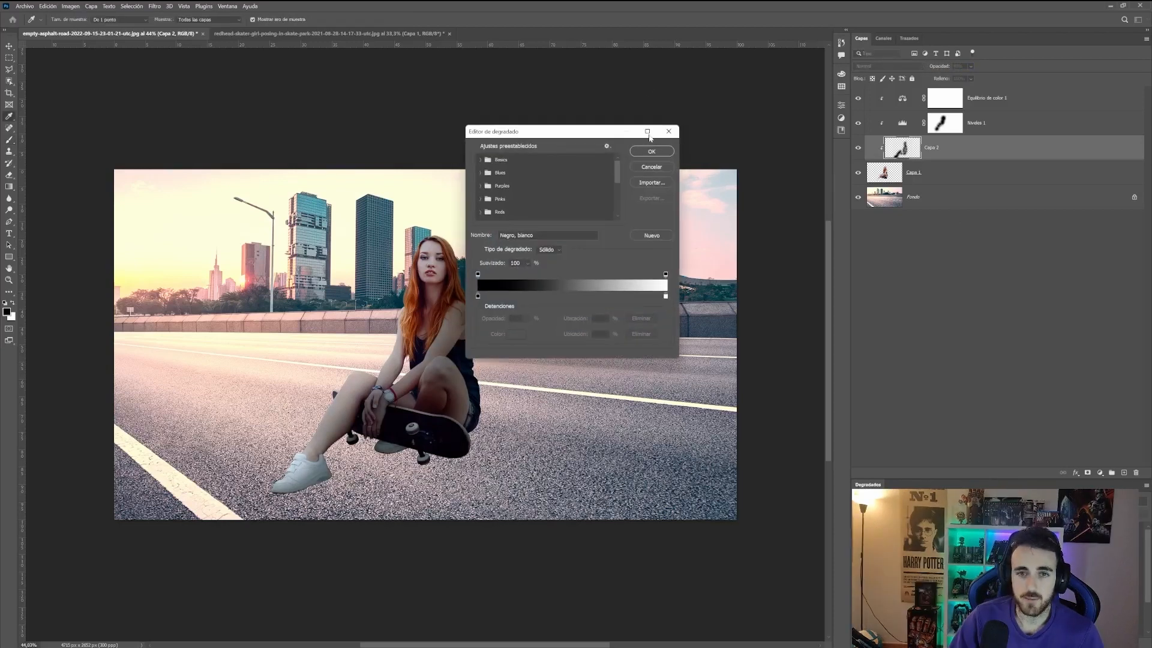
pyautogui.moveTo(936, 98); pyautogui.dragTo(938, 159)
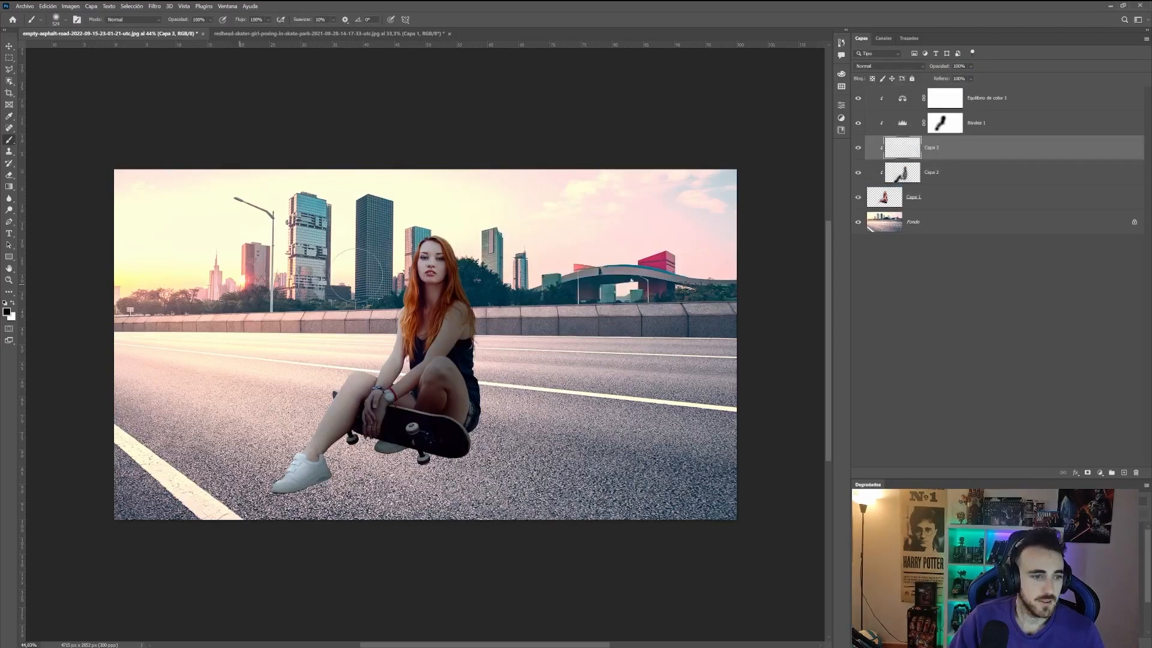
pyautogui.press('x')
pyautogui.moveTo(406, 245); pyautogui.dragTo(282, 436)
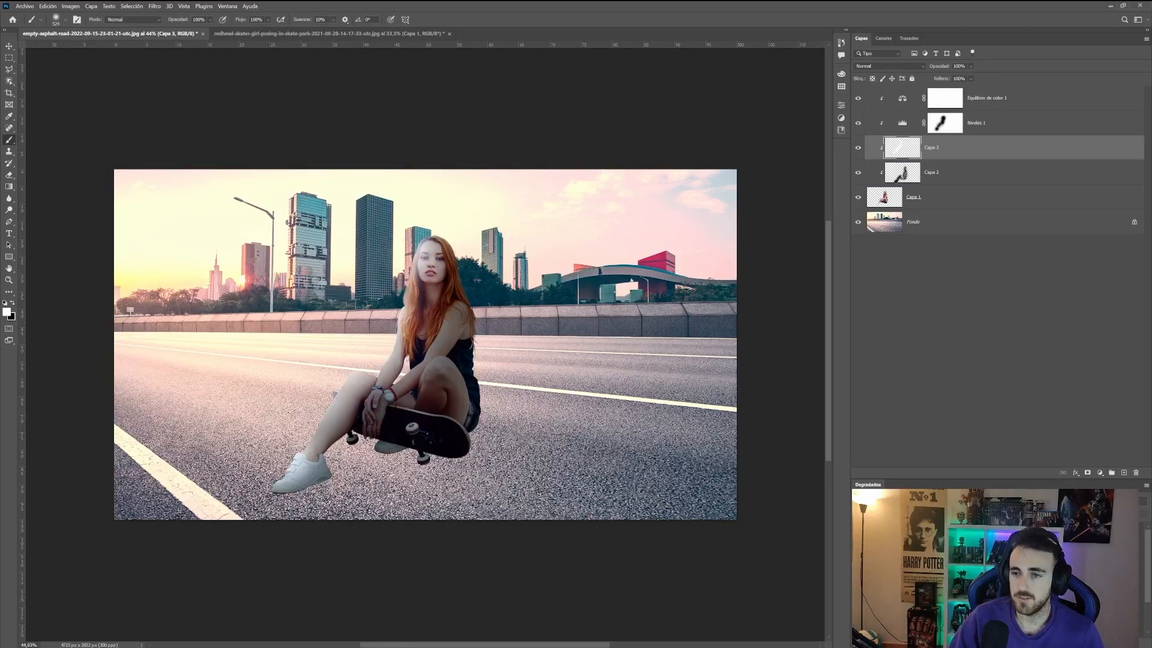
pyautogui.moveTo(937, 66); pyautogui.dragTo(930, 68)
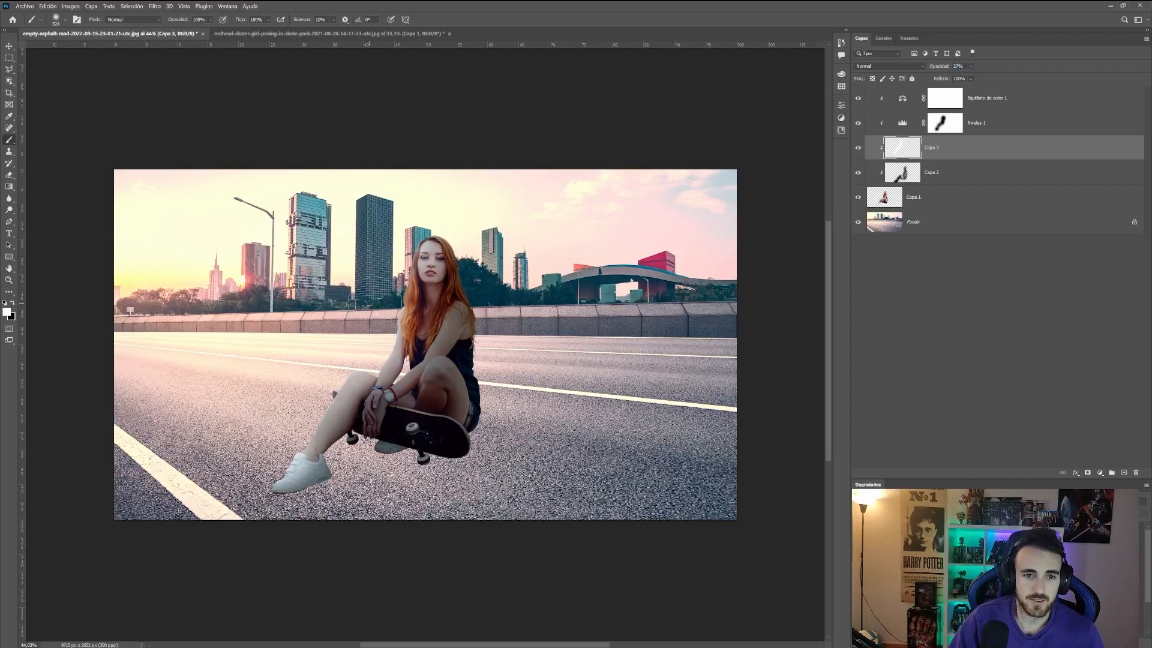
# Step: Duplicate the skater layer and select the original layer beneath the copy
pyautogui.click(951, 204)
pyautogui.hotkey('ctrl', 'j')
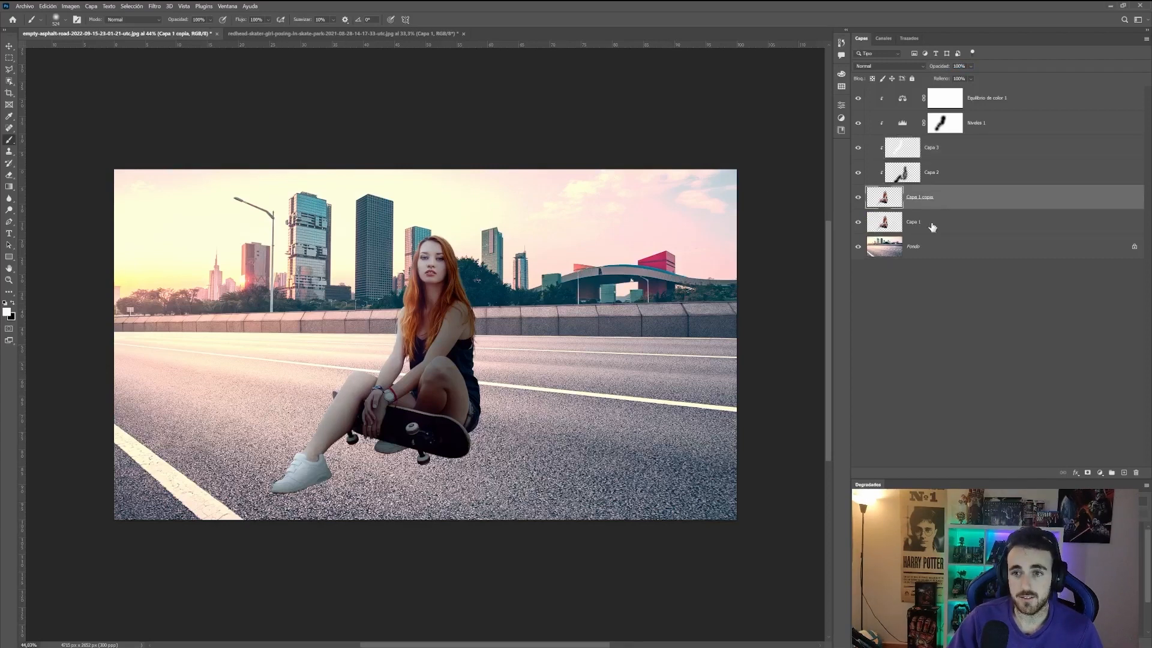
pyautogui.click(932, 222)
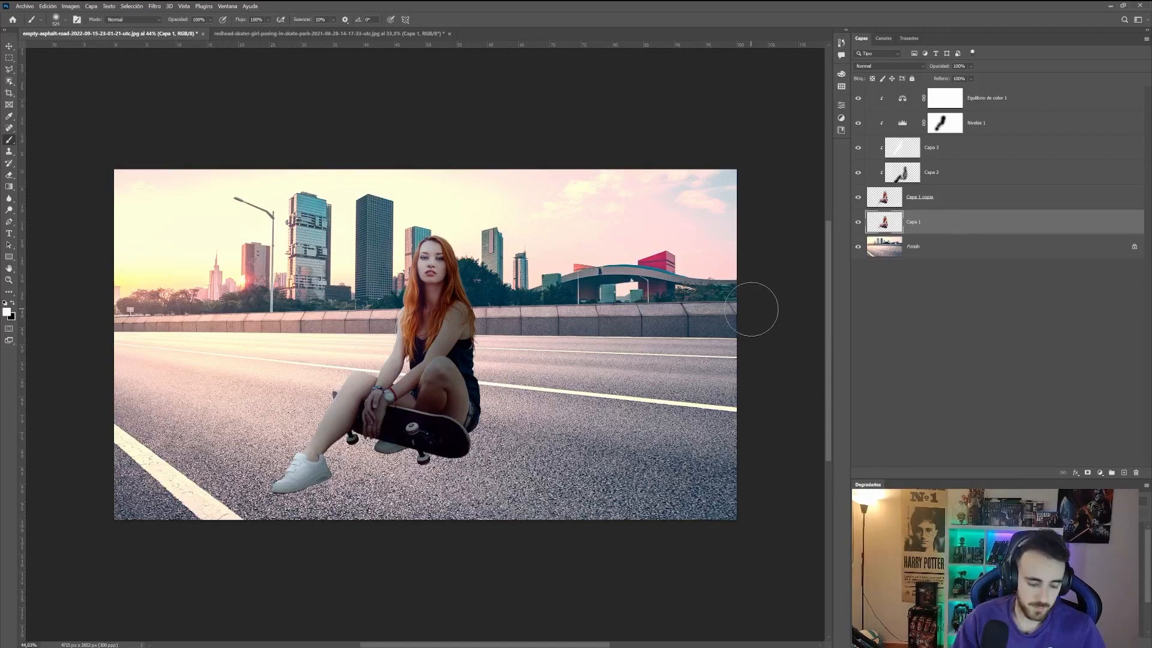
# Step: Flip the original skater layer vertically and distort it below the skater into a cast-shadow shape
pyautogui.hotkey('ctrl', 't')
pyautogui.rightClick(345, 300)
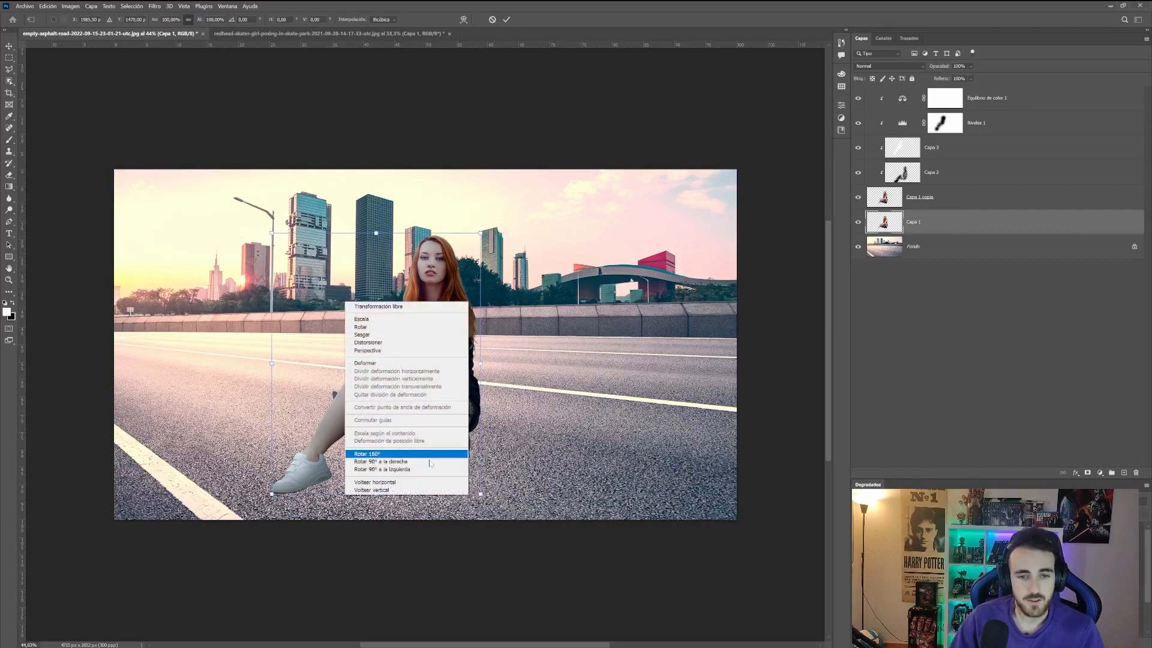
pyautogui.click(388, 490)
pyautogui.moveTo(385, 299); pyautogui.dragTo(391, 523)
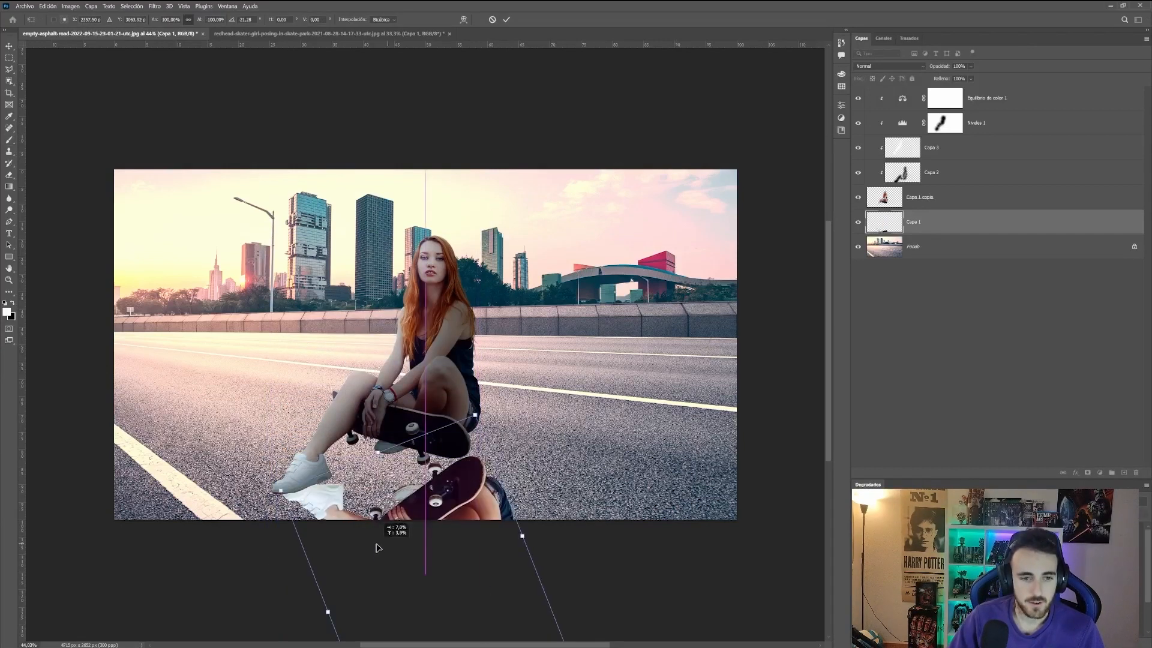
pyautogui.moveTo(375, 542); pyautogui.dragTo(365, 544)
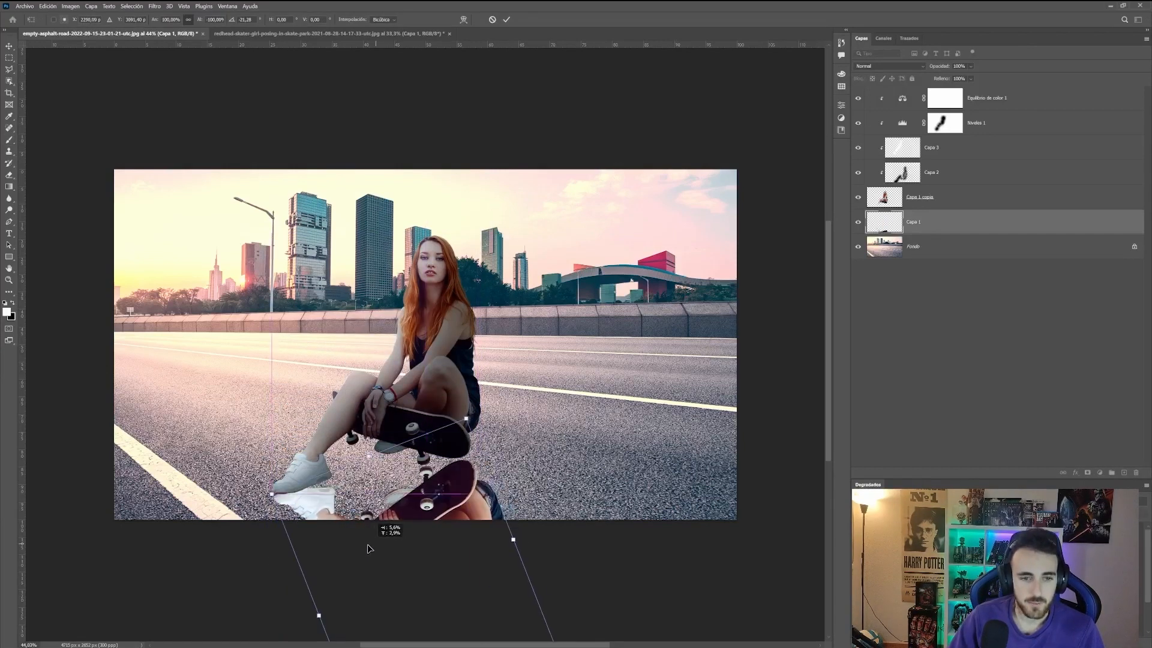
pyautogui.moveTo(580, 576); pyautogui.dragTo(588, 554)
pyautogui.moveTo(454, 549); pyautogui.dragTo(462, 529)
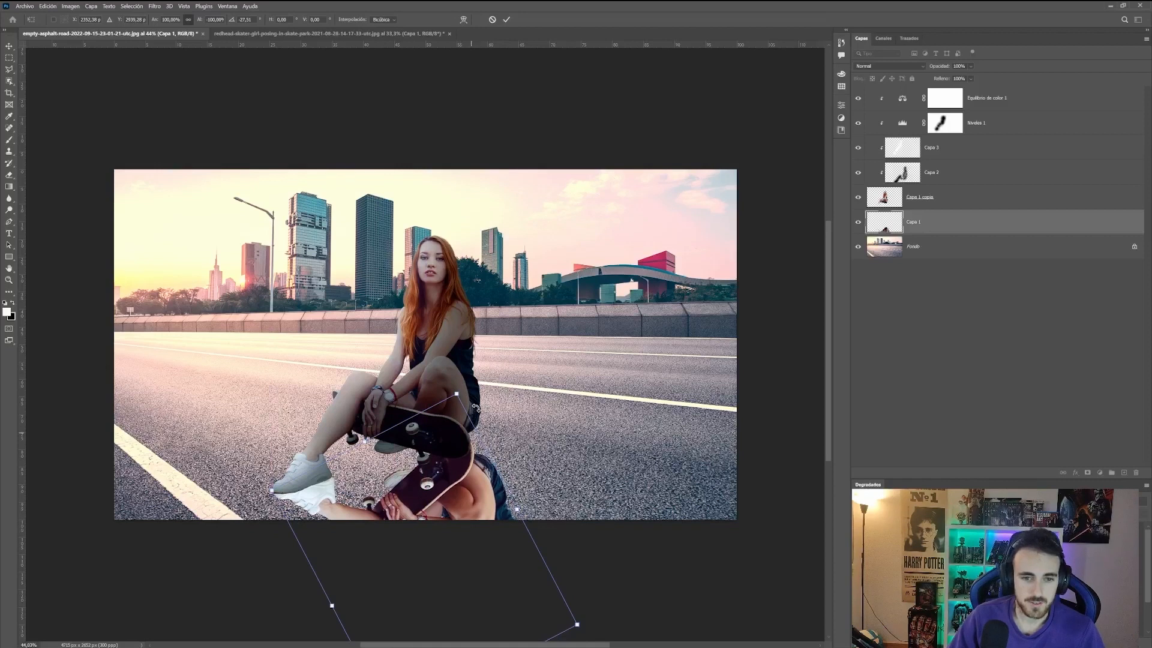
pyautogui.moveTo(458, 396); pyautogui.dragTo(451, 347)
pyautogui.press('Return')
# Step: Fill the flipped silhouette with black and lower that layer's opacity to 47%
pyautogui.press('b')
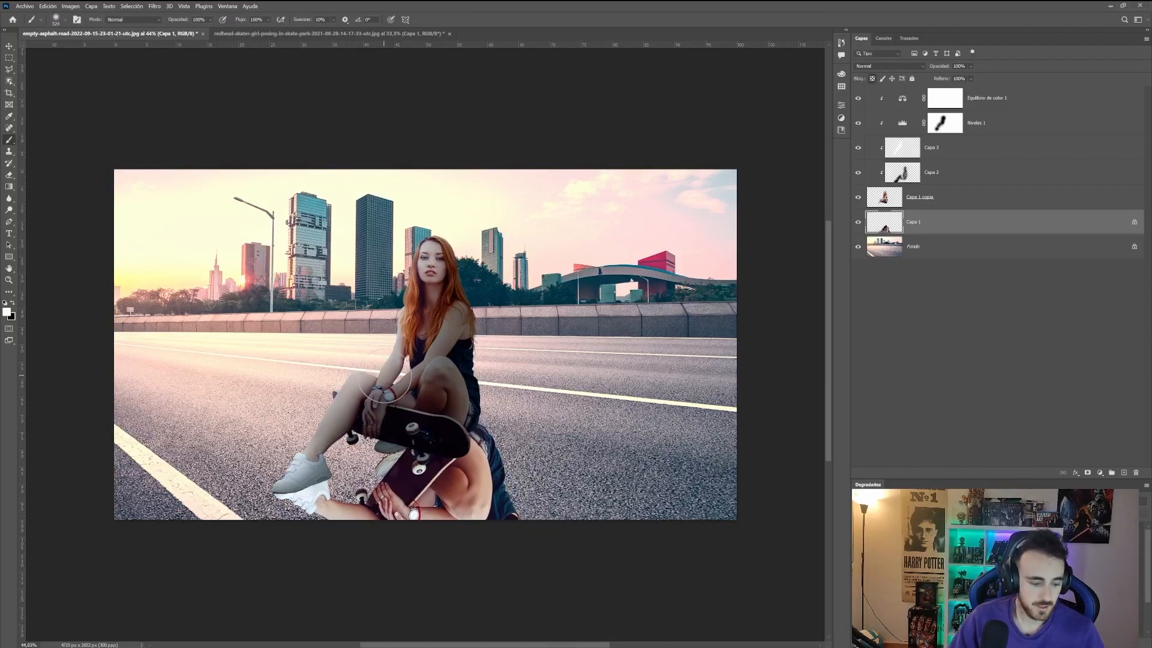
pyautogui.press('x')
pyautogui.hotkey('alt', 'BackSpace')
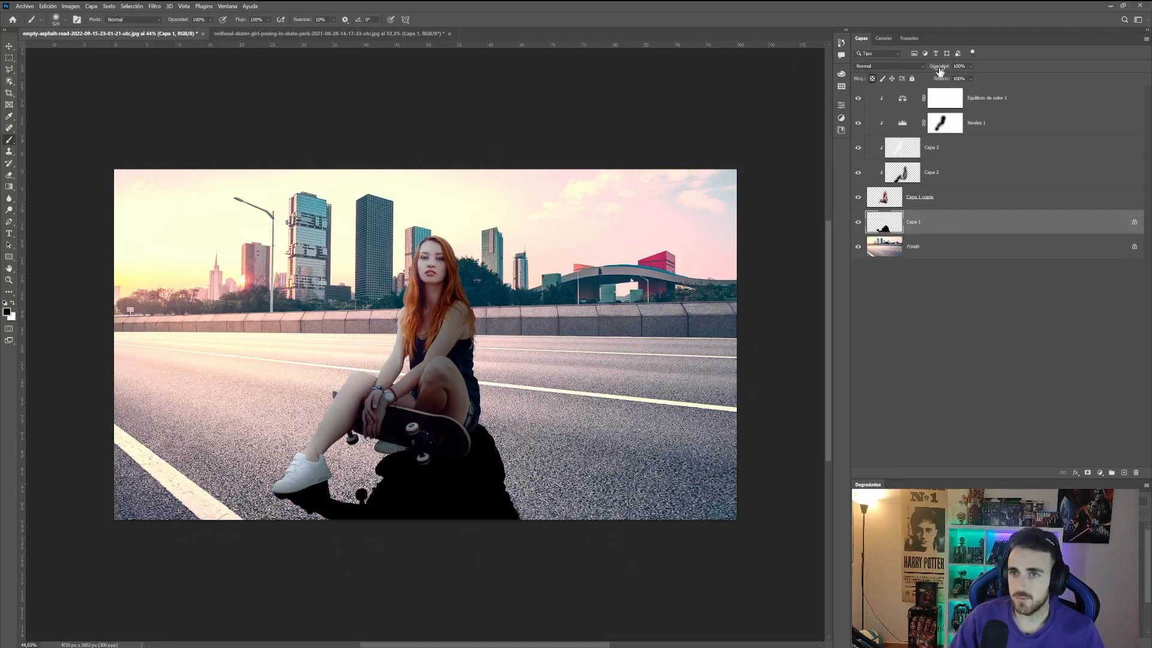
pyautogui.moveTo(940, 69); pyautogui.dragTo(929, 72)
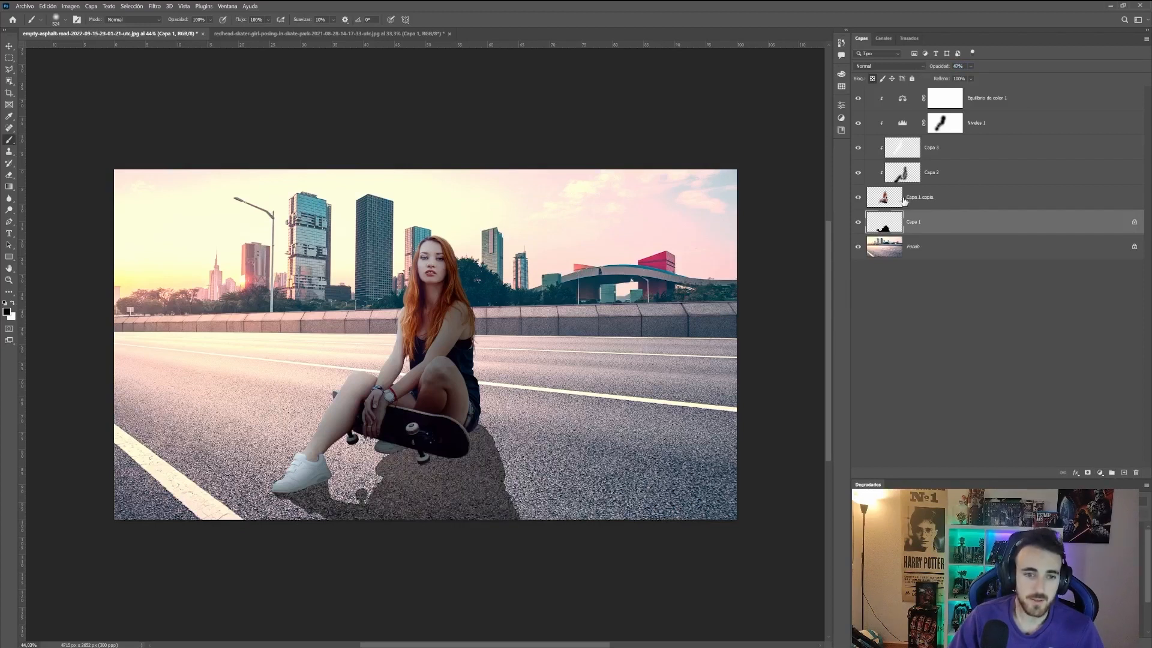
# Step: Erase a small spot of the cast shadow beside the skater's shoe with the Eraser
pyautogui.scroll(2, 342, 490)
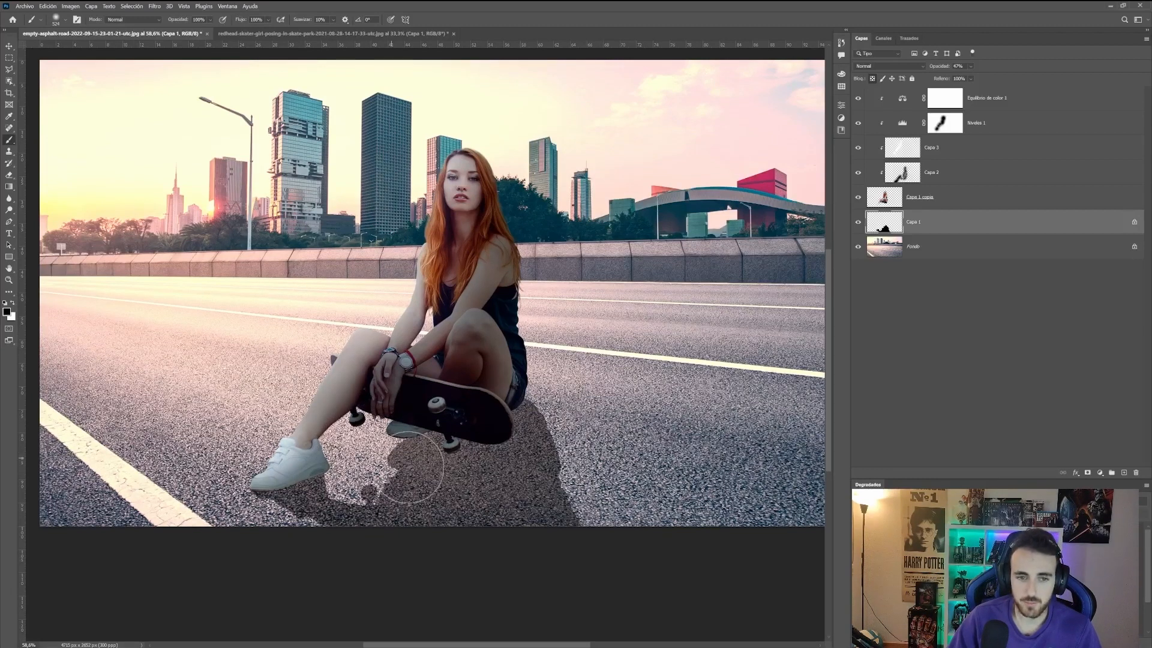
pyautogui.press('e')
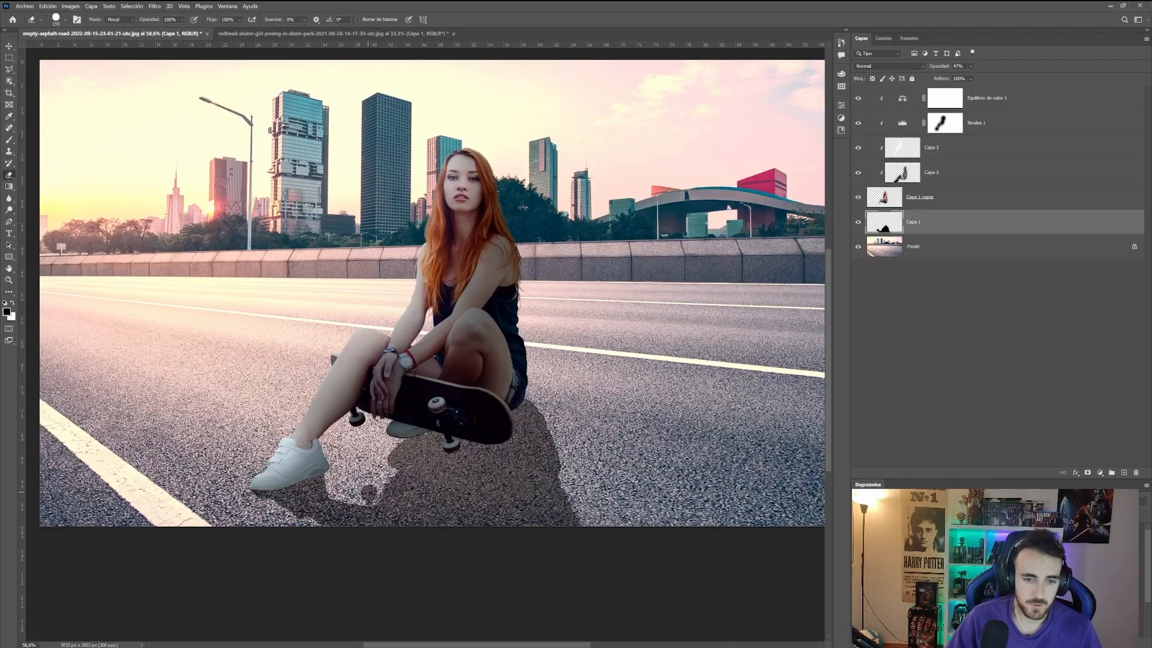
pyautogui.click(369, 495)
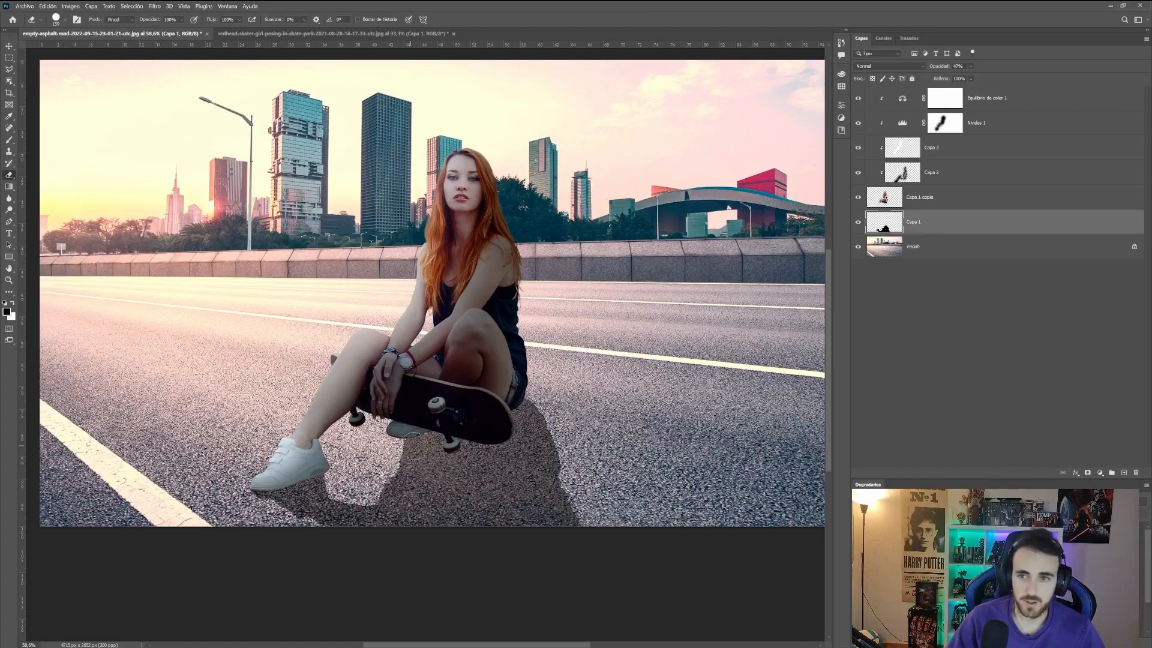
pyautogui.press('b')
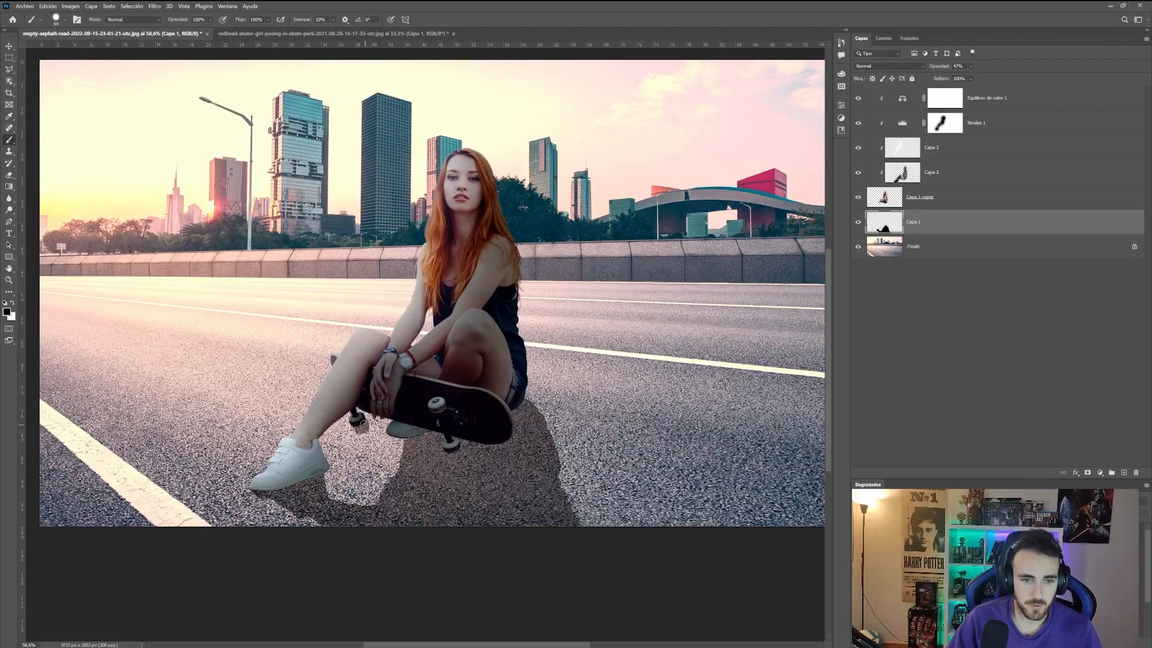
pyautogui.scroll(-3, 423, 459)
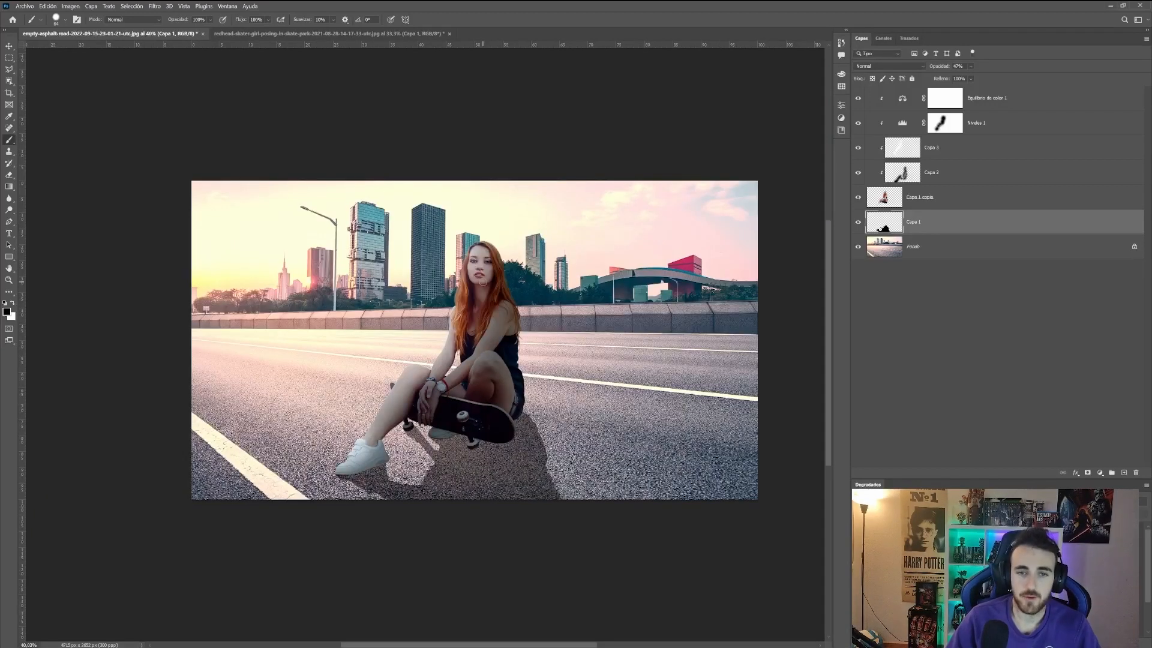
# Step: Duplicate the skater copy layer that sits above the shadow
pyautogui.click(994, 207)
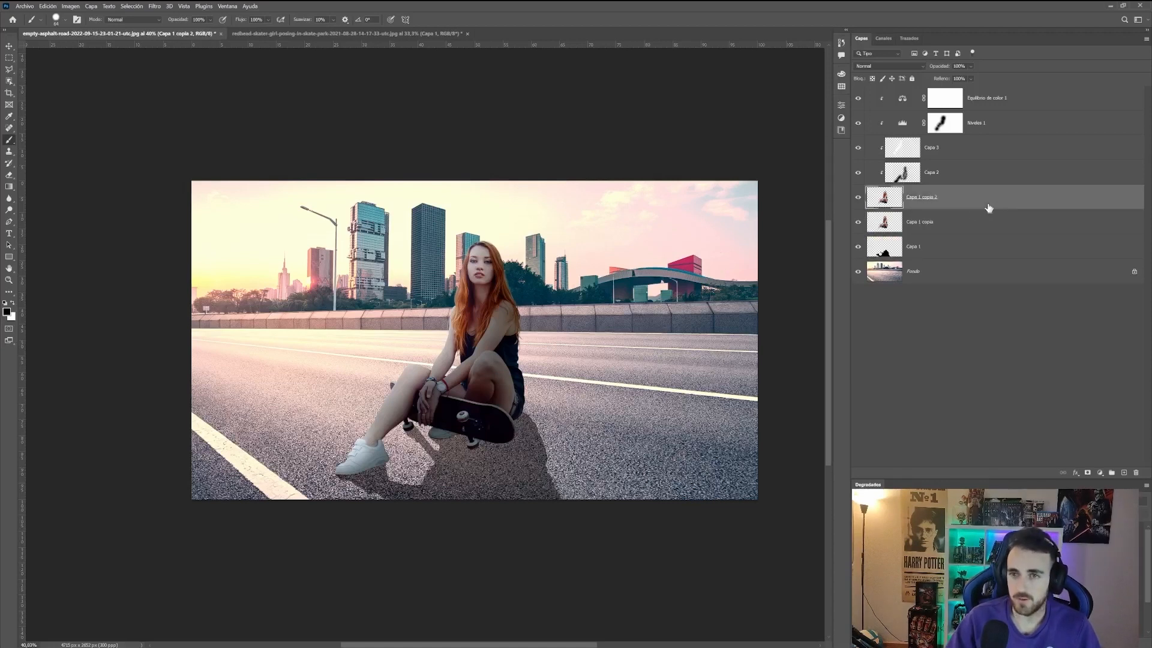
pyautogui.hotkey('ctrl', 'j')
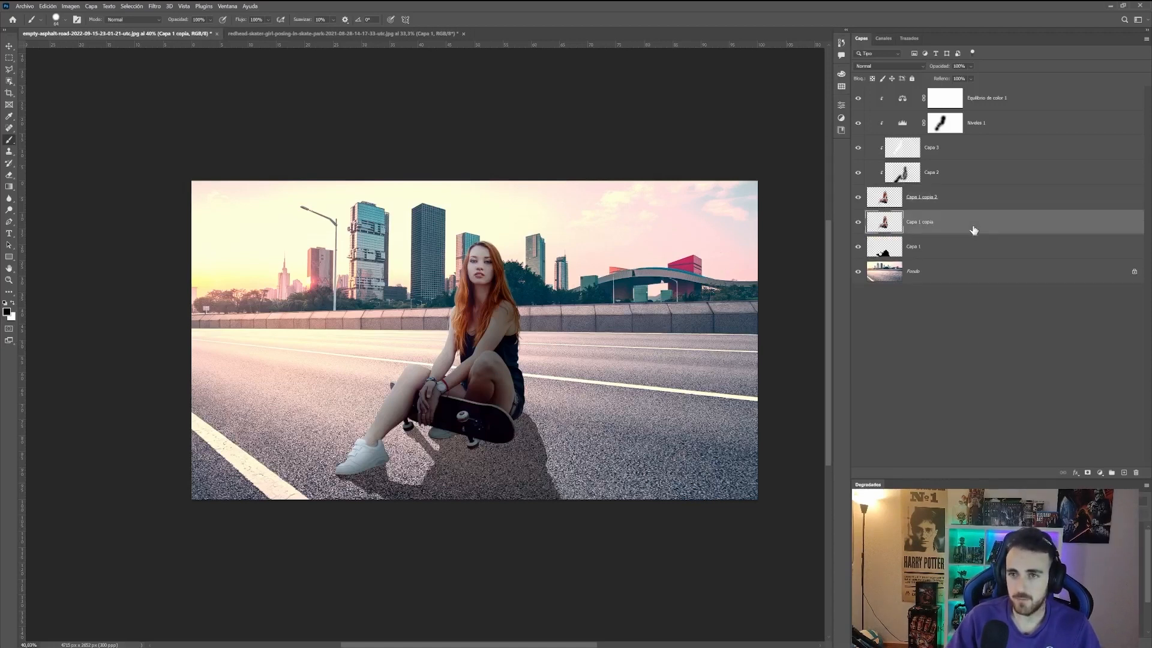
# Step: Add an Outer Glow layer style in a pale yellow colour to the lower skater copy layer
pyautogui.doubleClick(1033, 225)
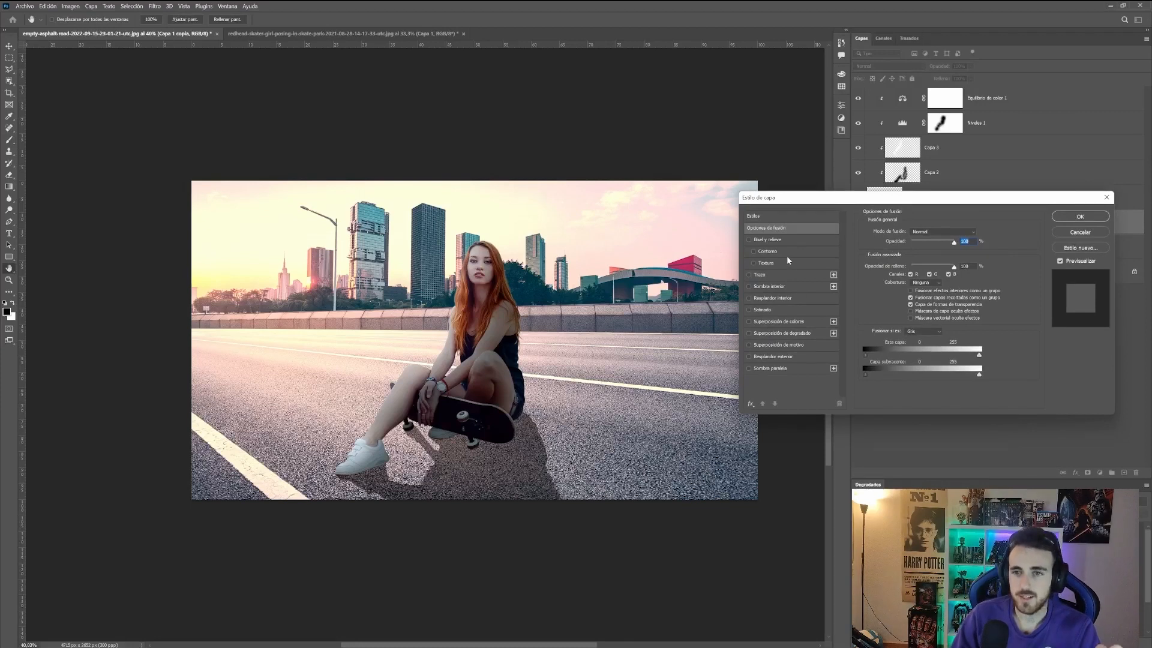
pyautogui.click(778, 358)
pyautogui.click(890, 264)
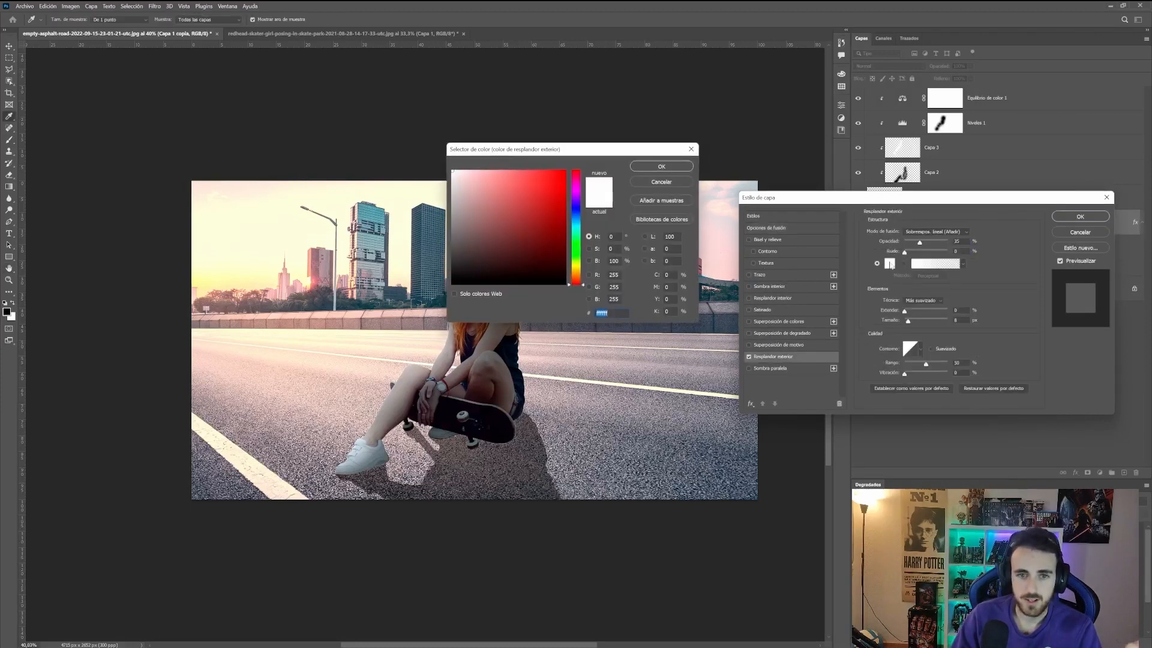
pyautogui.click(578, 271)
pyautogui.click(353, 252)
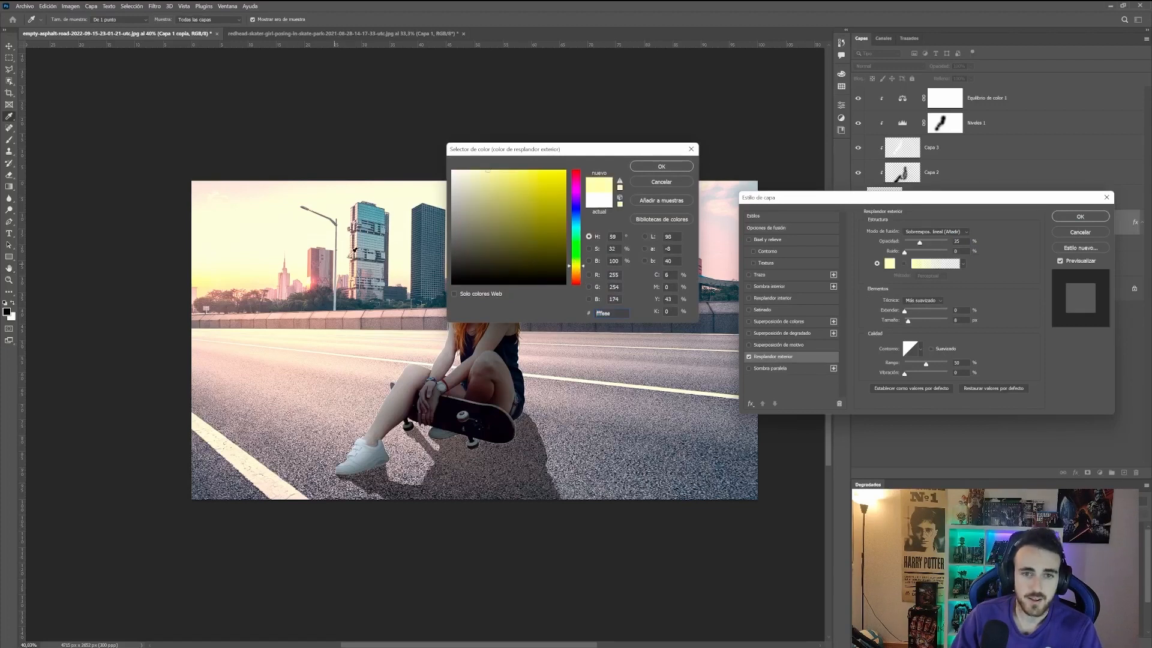
pyautogui.click(295, 274)
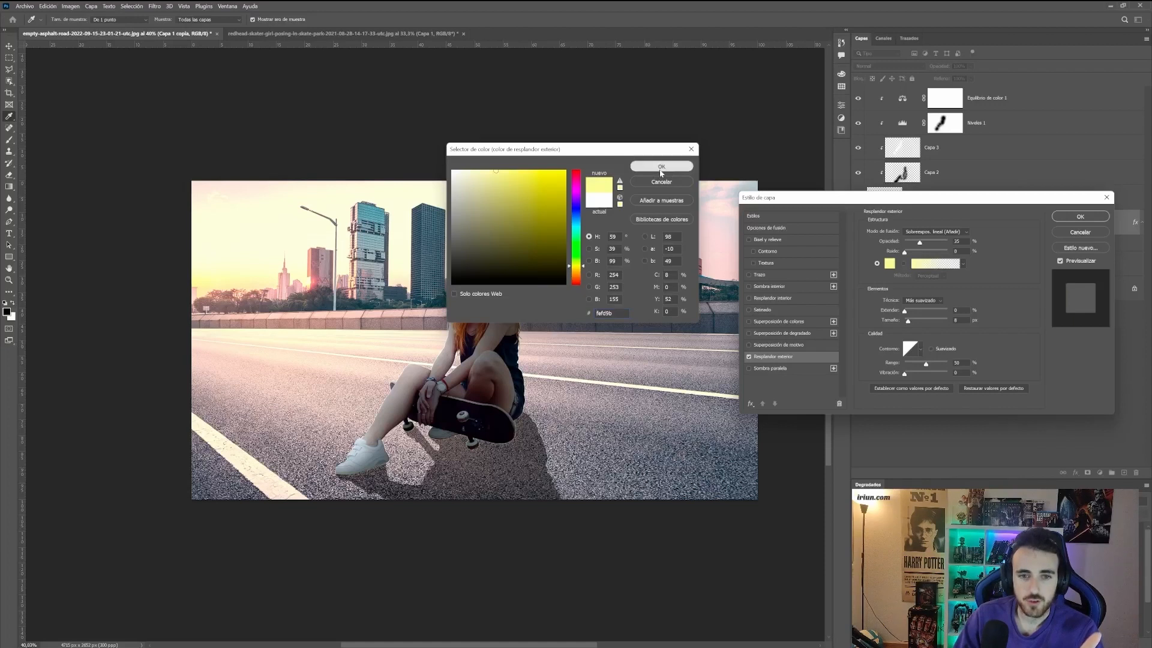
pyautogui.click(661, 166)
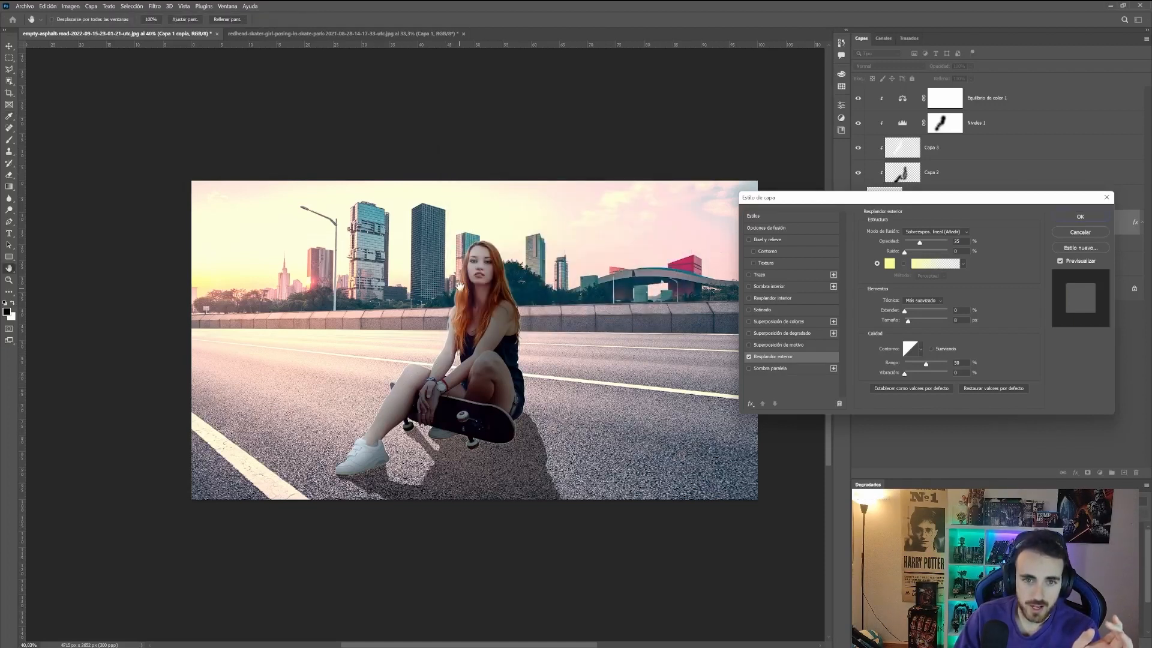
pyautogui.click(1080, 217)
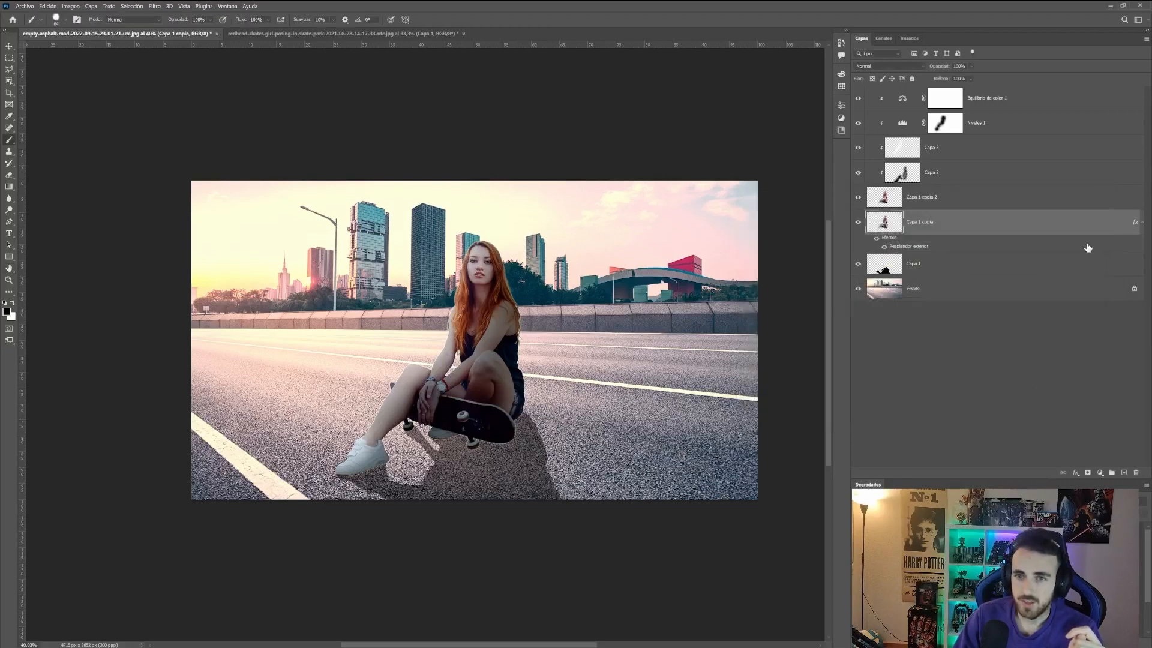
# Step: Rasterize that layer's style and erase the glow along the right end of the skateboard
pyautogui.rightClick(958, 228)
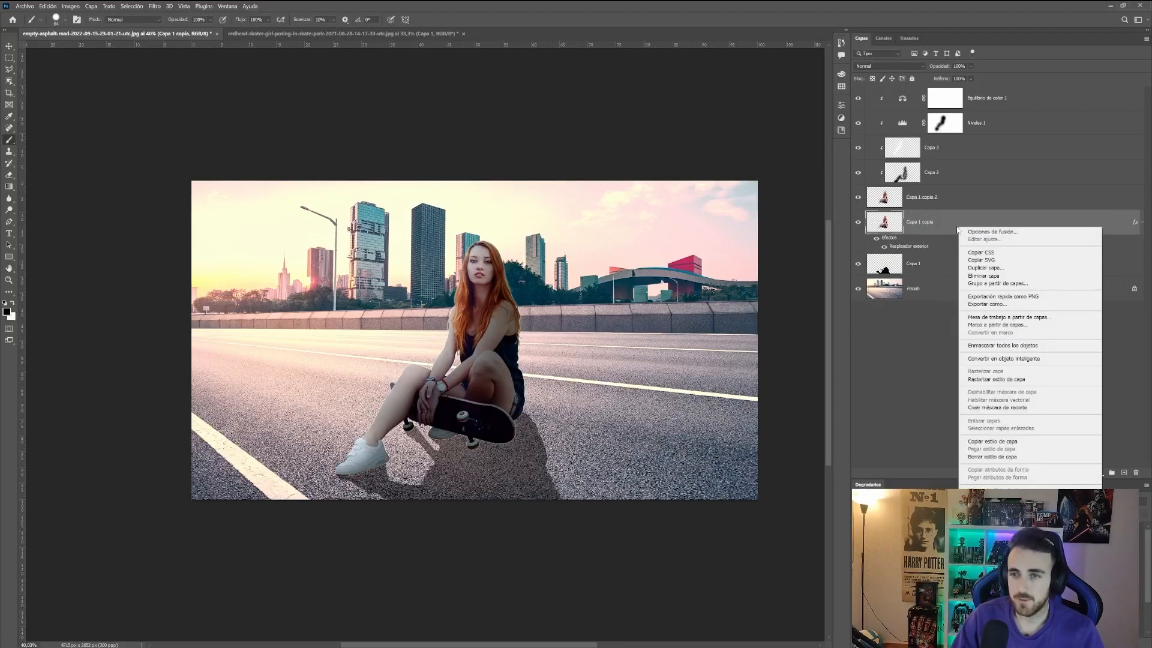
pyautogui.click(1013, 380)
pyautogui.press('e')
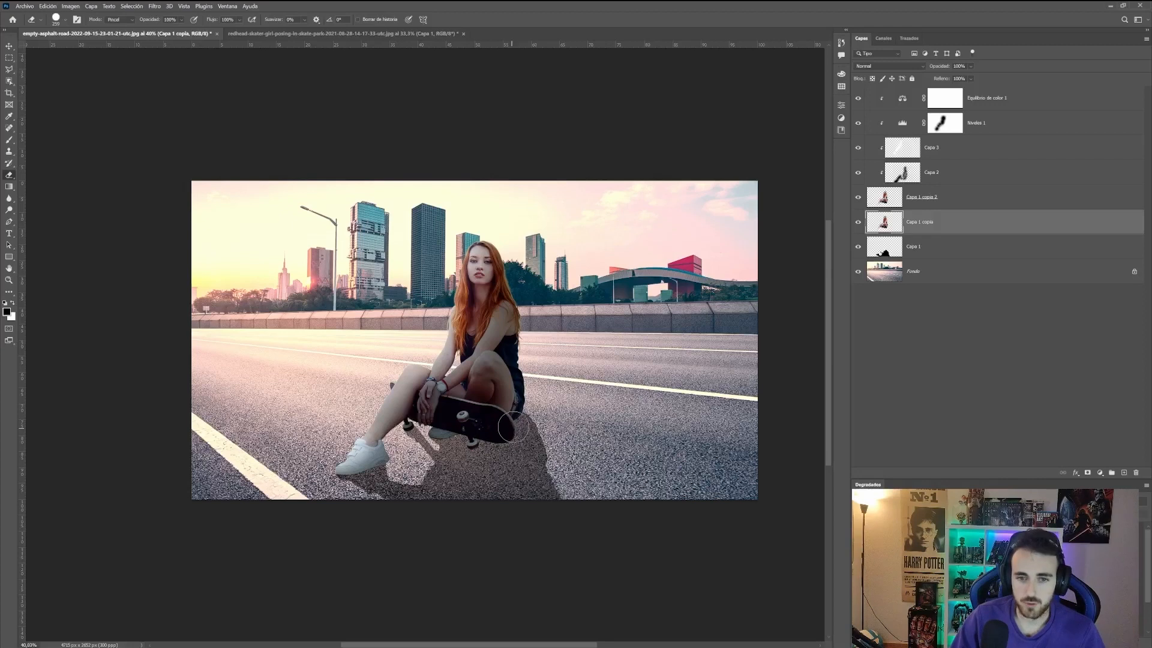
pyautogui.moveTo(522, 324); pyautogui.dragTo(513, 276)
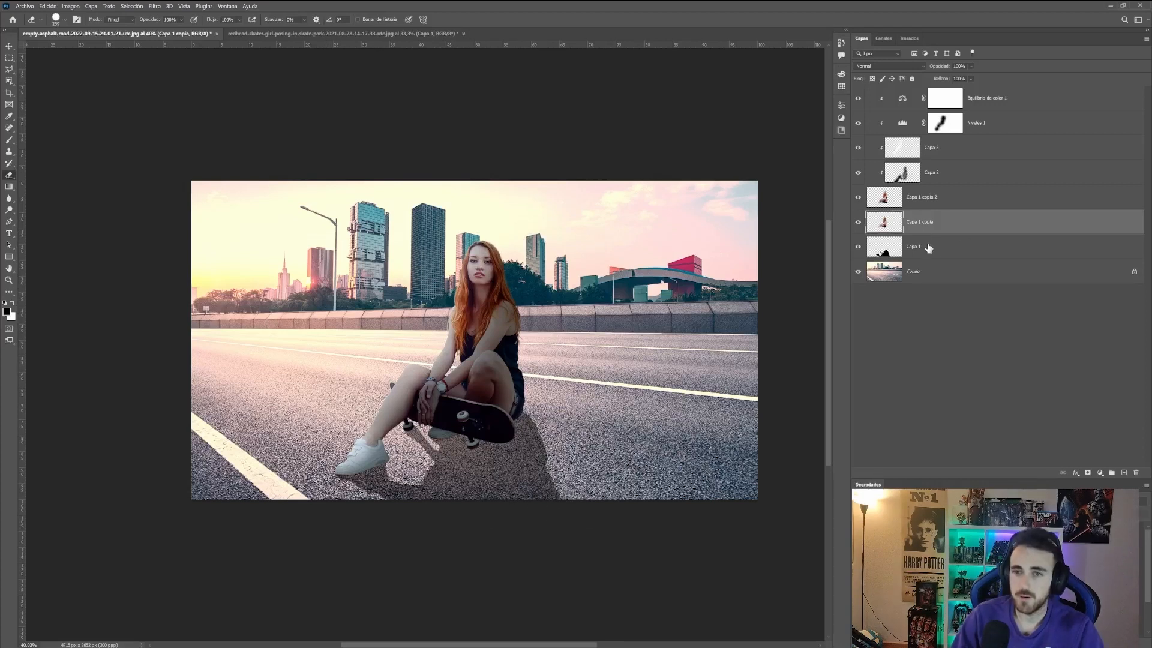
# Step: Select all layers, duplicate them and merge the copies into a single layer
pyautogui.click(944, 270)
pyautogui.keyDown('shift'); pyautogui.click(1010, 104); pyautogui.keyUp('shift')
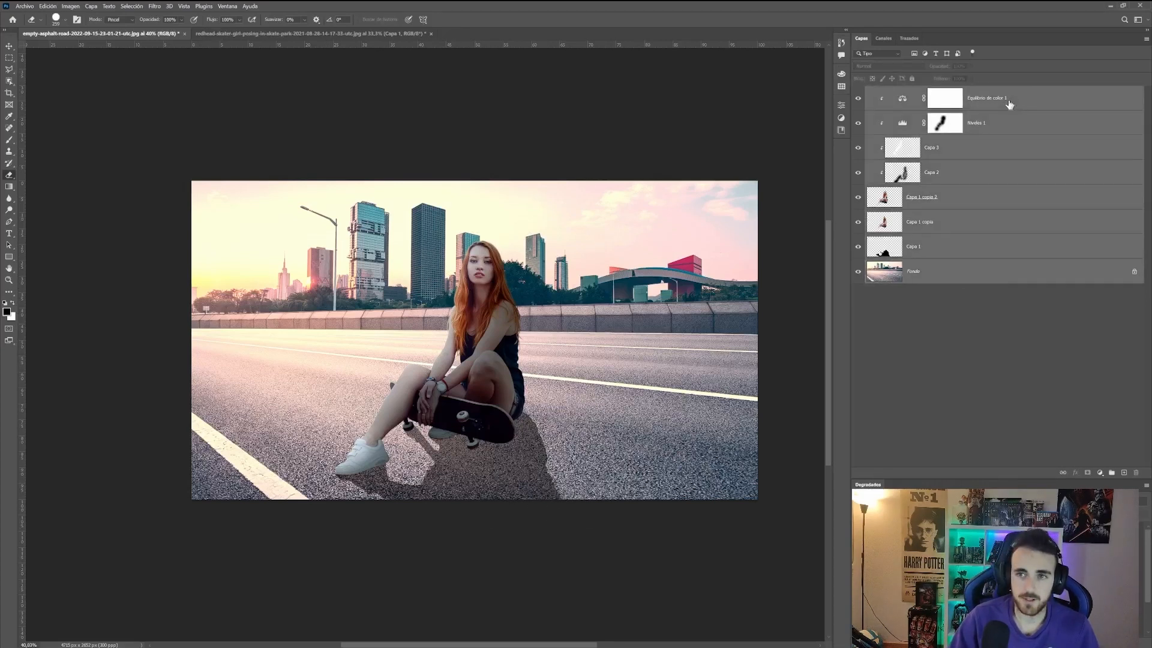
pyautogui.hotkey('ctrl', 'j')
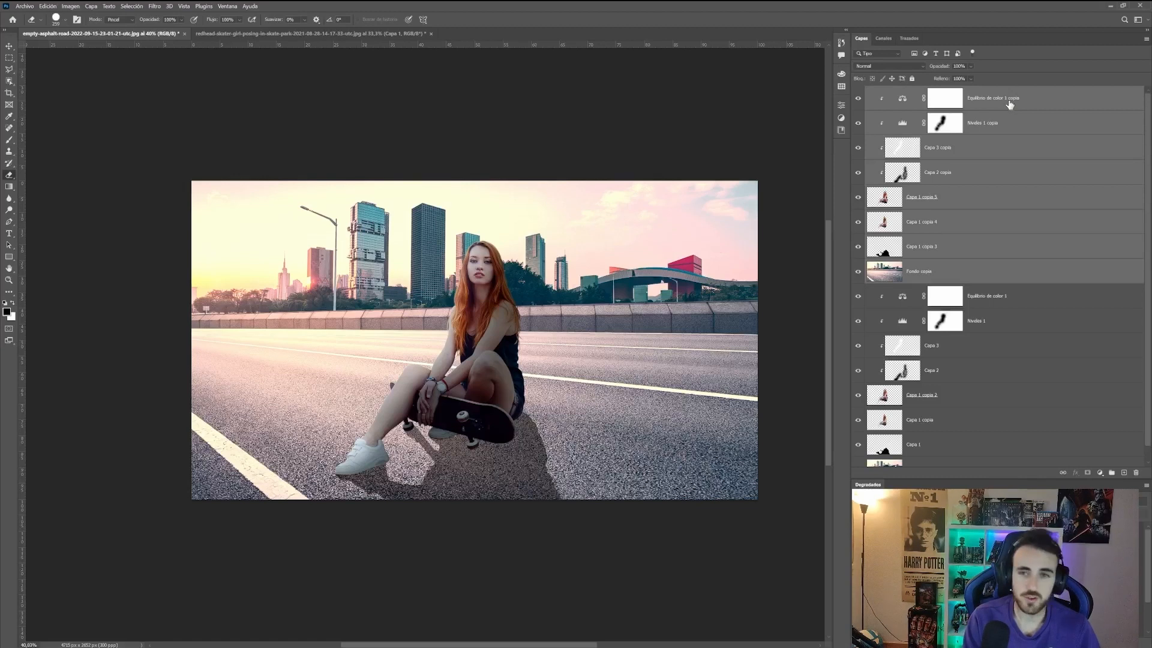
pyautogui.hotkey('ctrl', 'e')
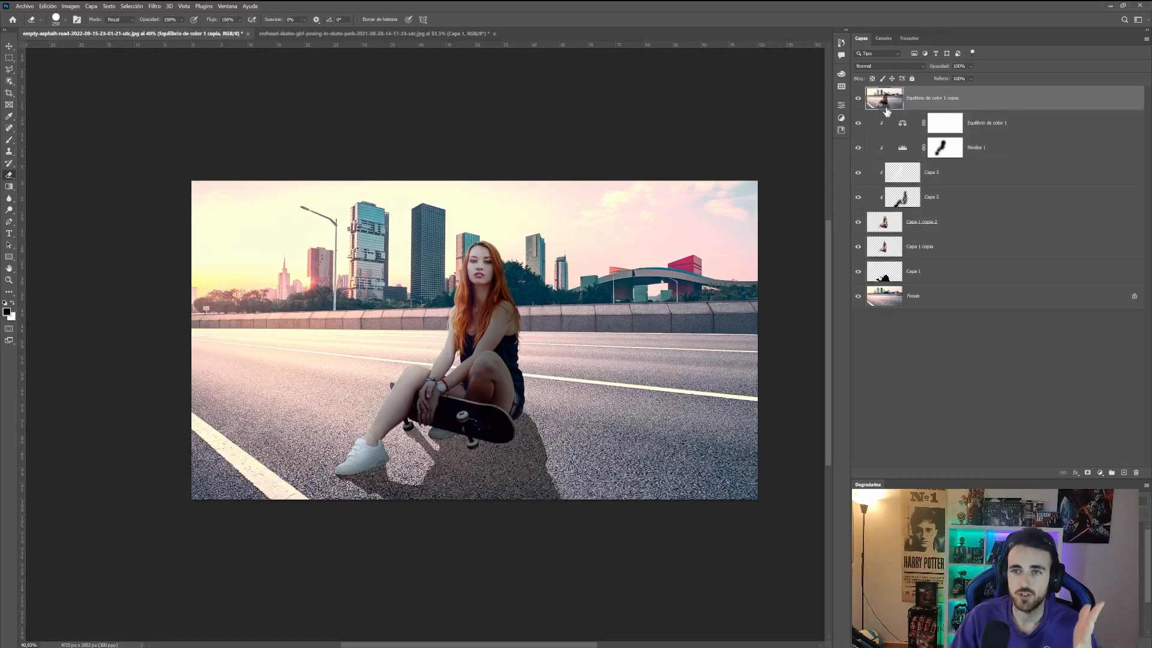
# Step: Crop the document to the canvas bounds, deleting the shadow pixels that extend beyond it
pyautogui.press('c')
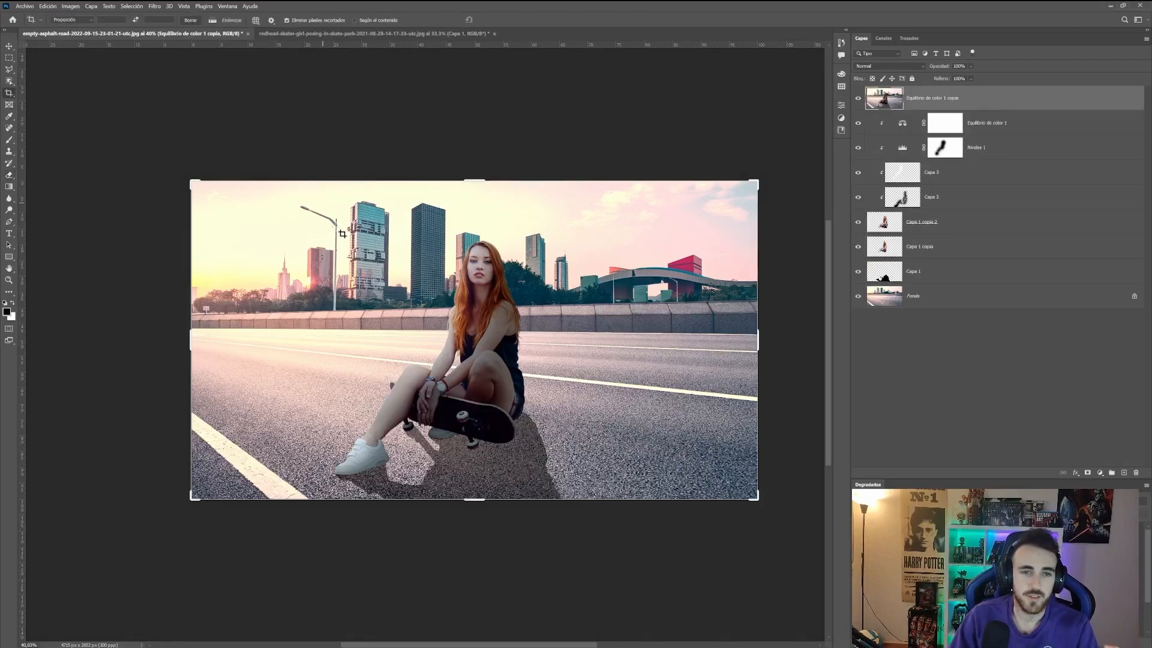
pyautogui.click(329, 238)
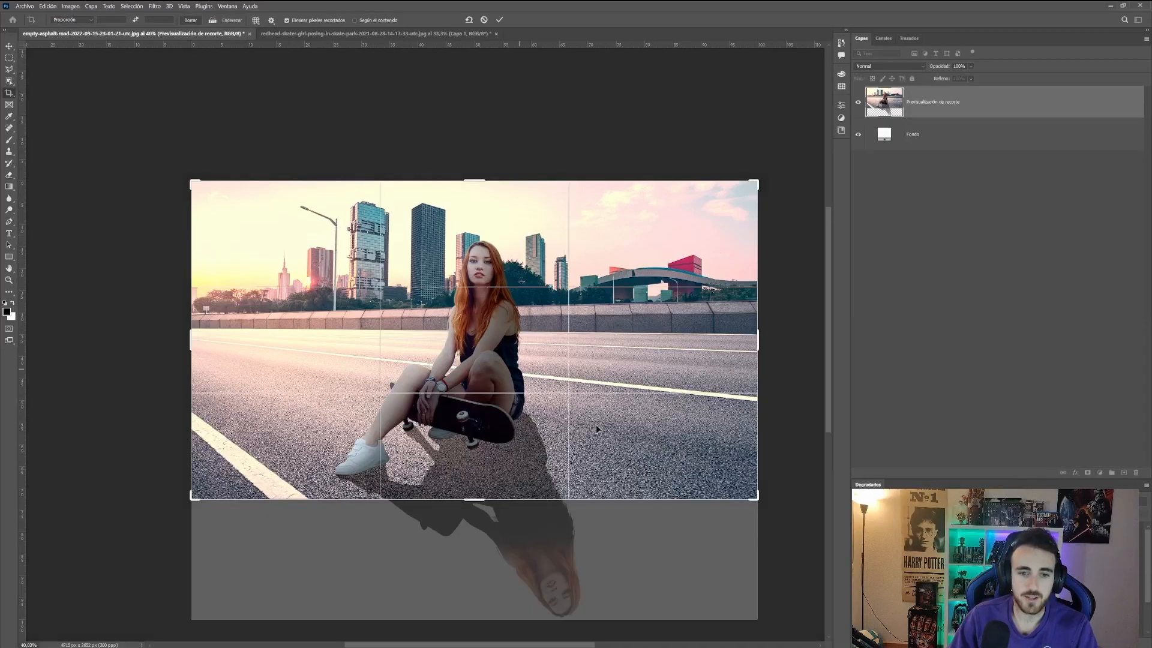
pyautogui.scroll(-1, 552, 495)
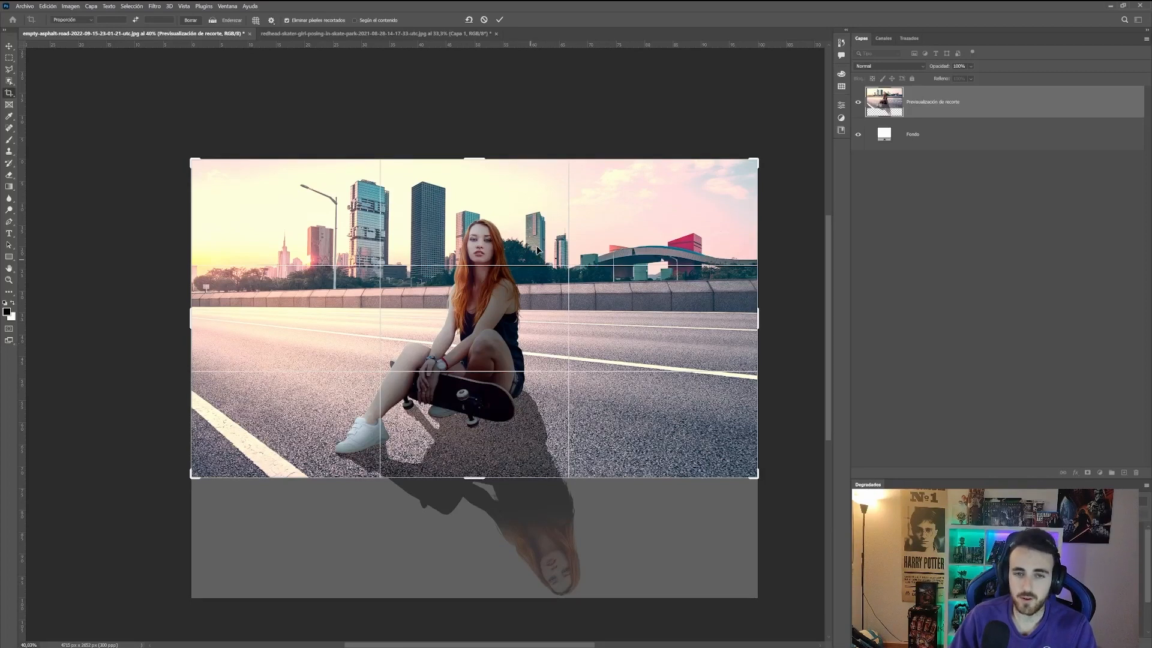
pyautogui.click(501, 20)
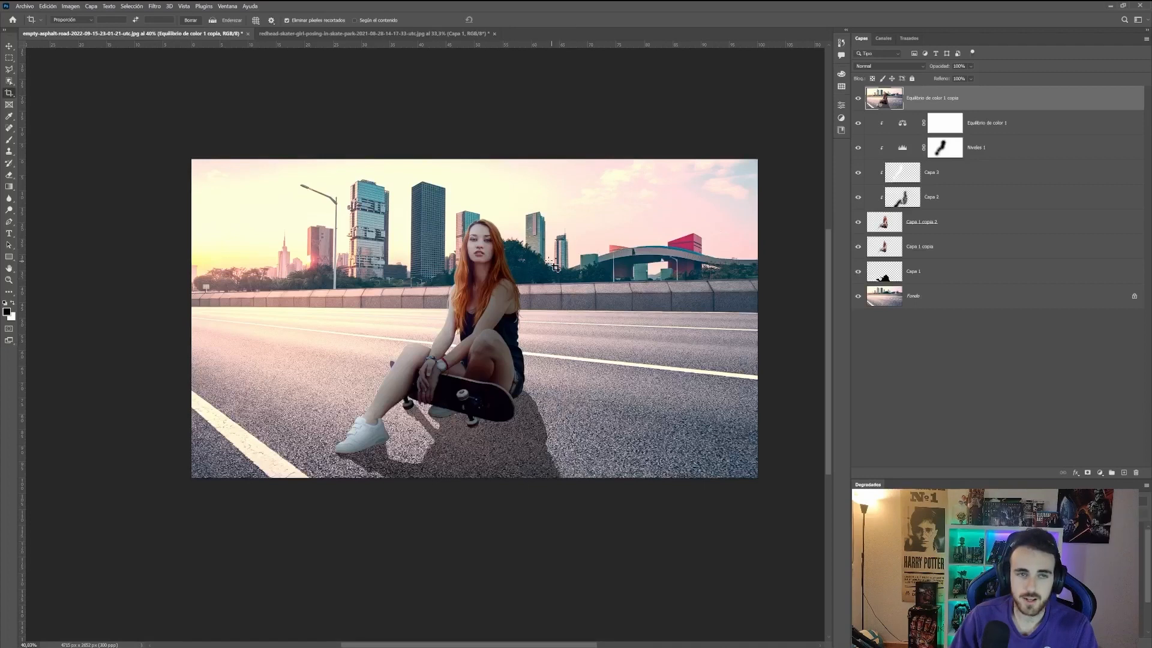
# Step: Open the Camera Raw filter on the merged layer and set temperature -11, tint +3, exposure -0.60 and contrast -6
pyautogui.click(154, 6)
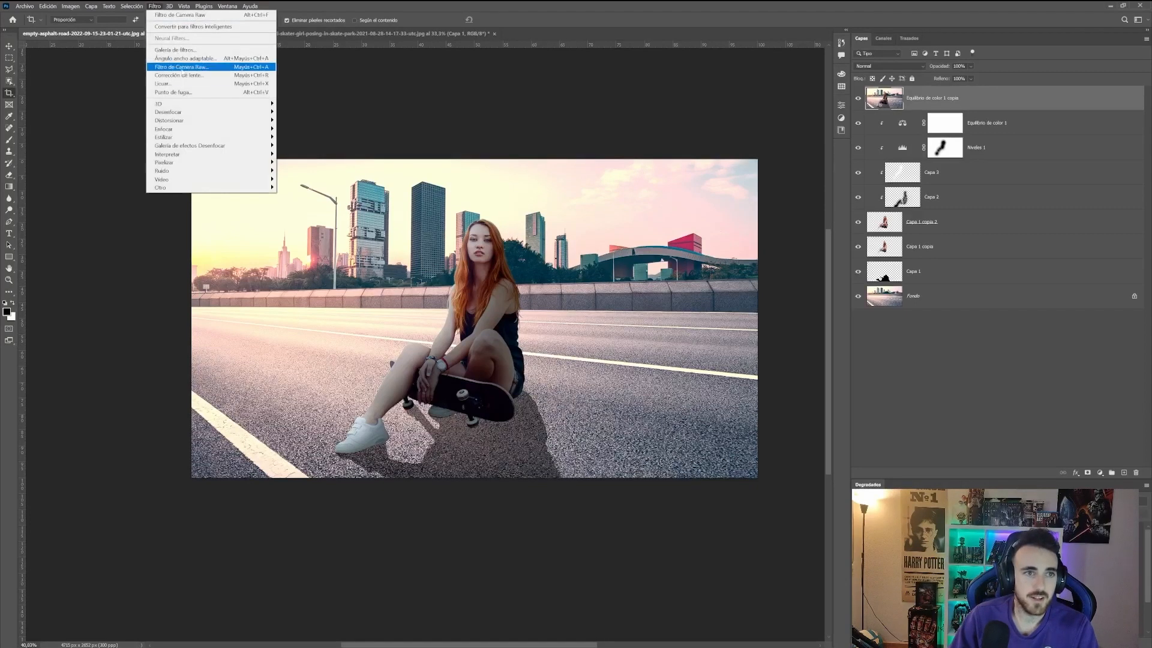
pyautogui.click(184, 68)
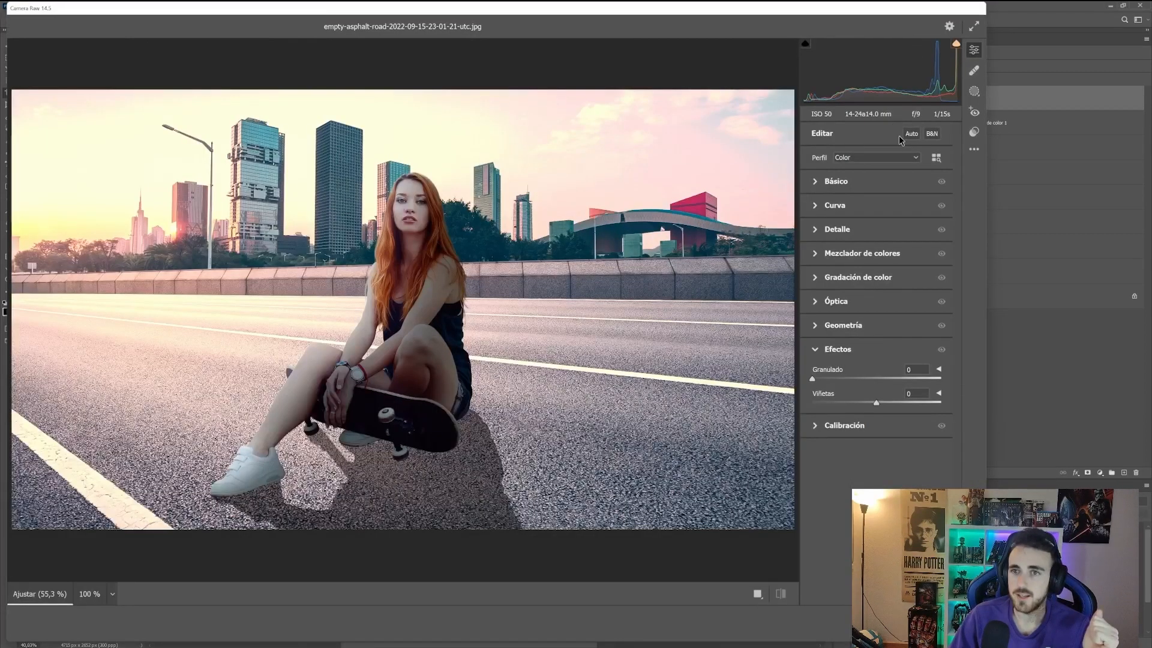
pyautogui.click(811, 183)
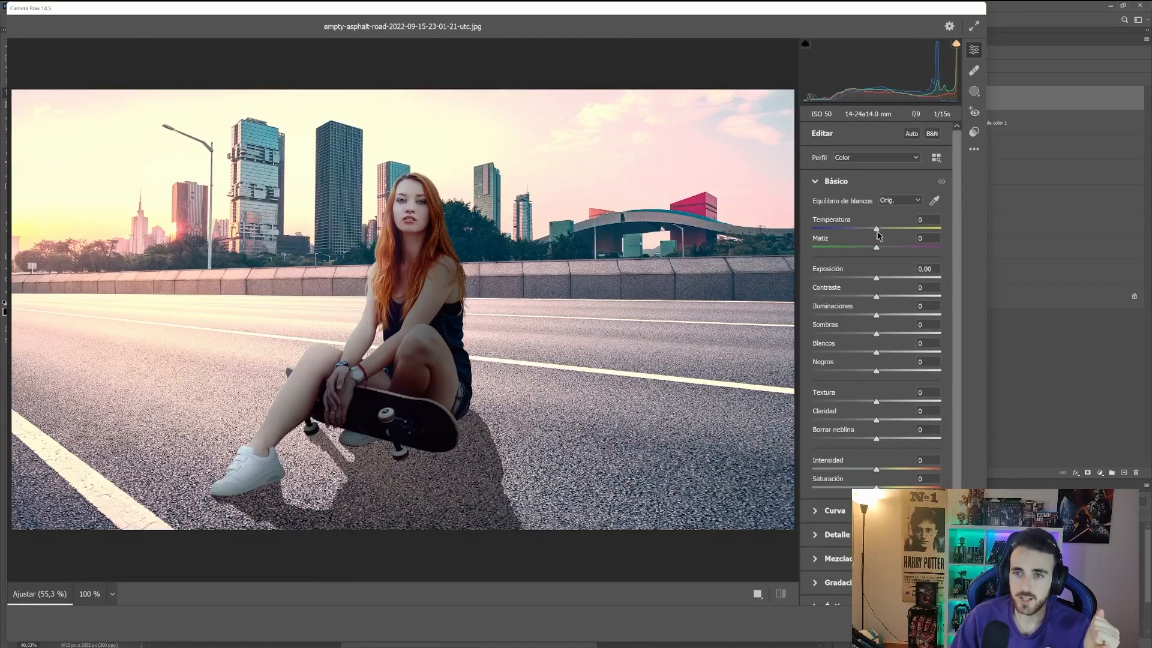
pyautogui.moveTo(877, 229); pyautogui.dragTo(873, 296)
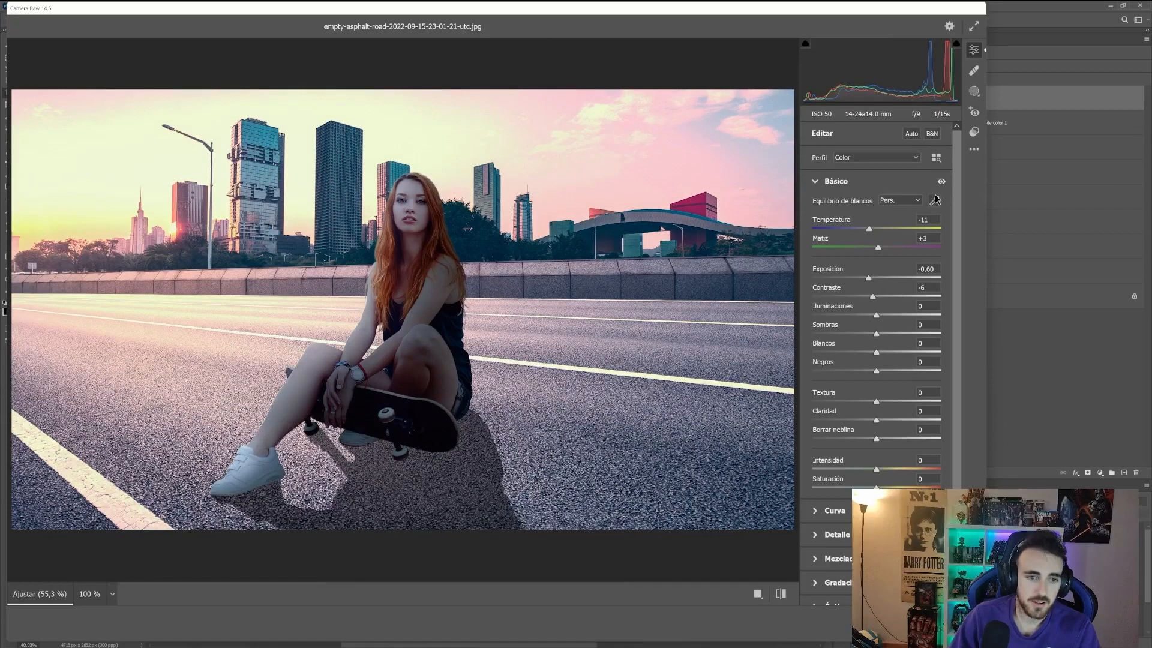
# Step: Apply the Creativo preset Mate frío in Camera Raw
pyautogui.click(973, 134)
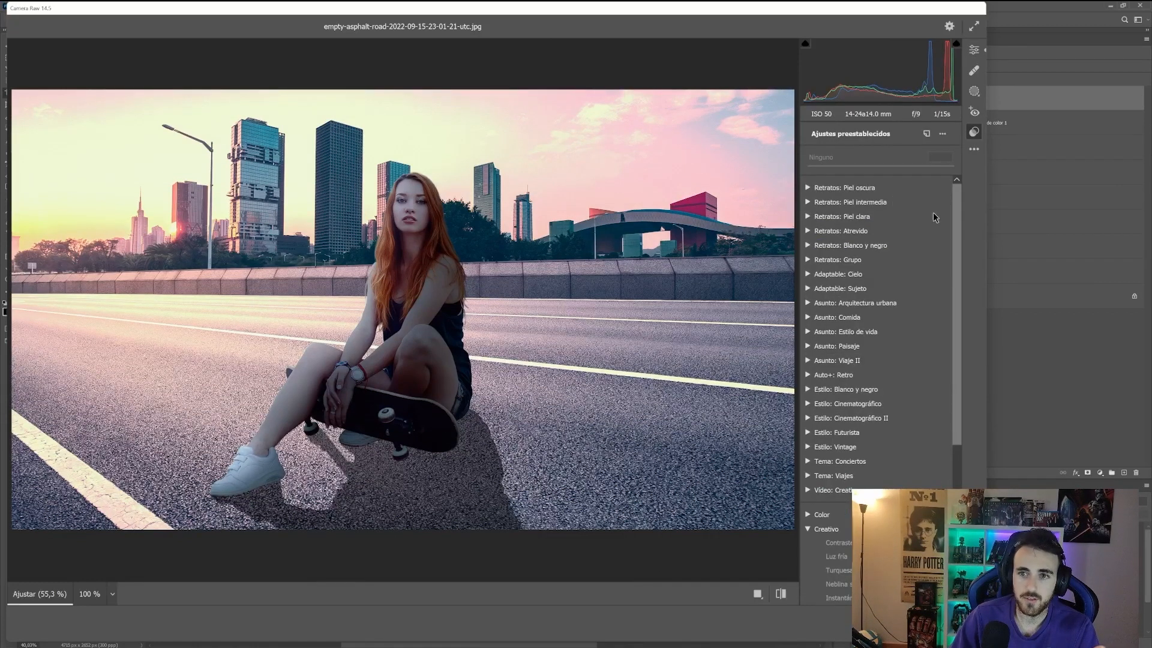
pyautogui.scroll(-3, 855, 321)
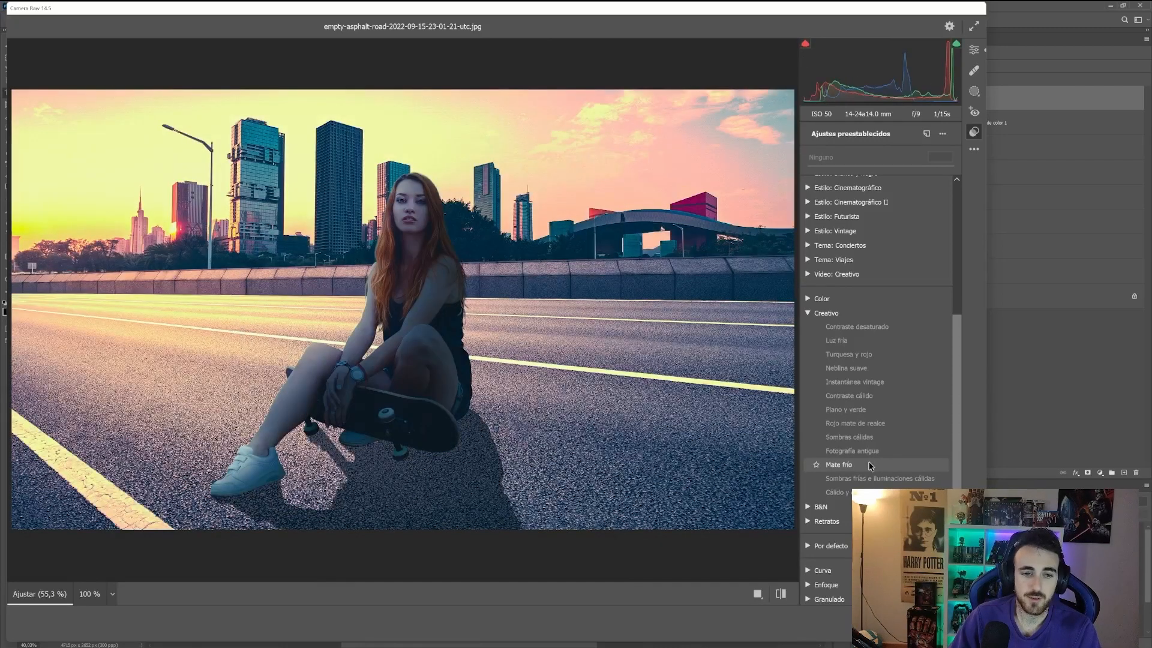
pyautogui.click(868, 465)
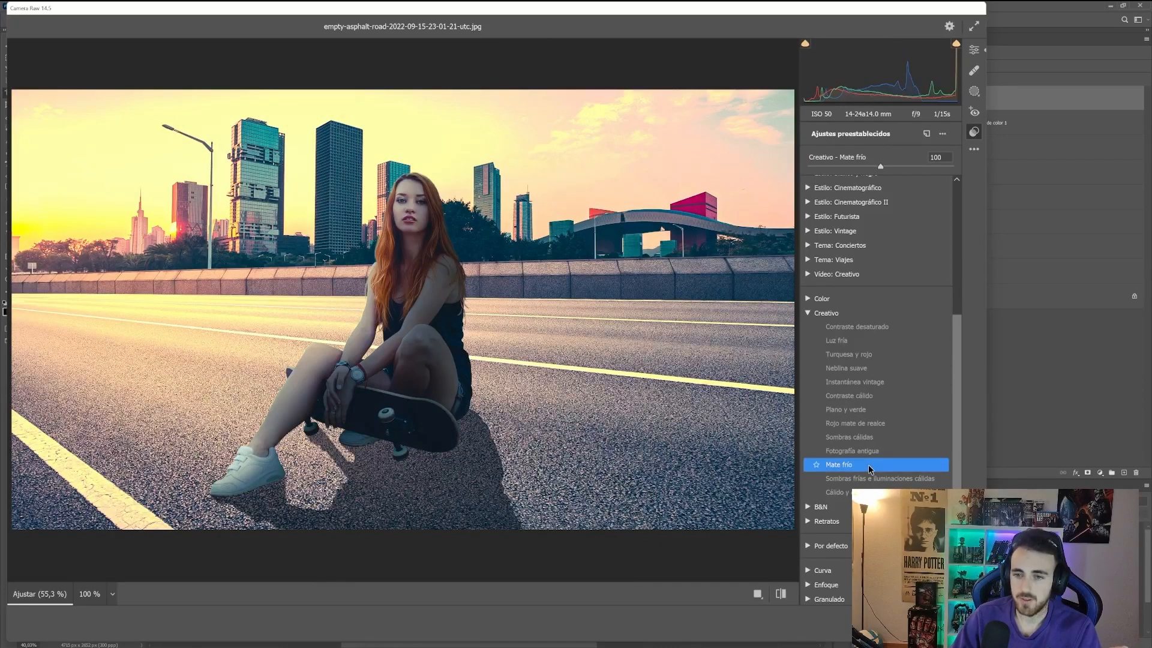
# Step: Set the grain to 7 and add a slight dark vignette in the Effects section
pyautogui.click(973, 49)
pyautogui.scroll(-3, 869, 308)
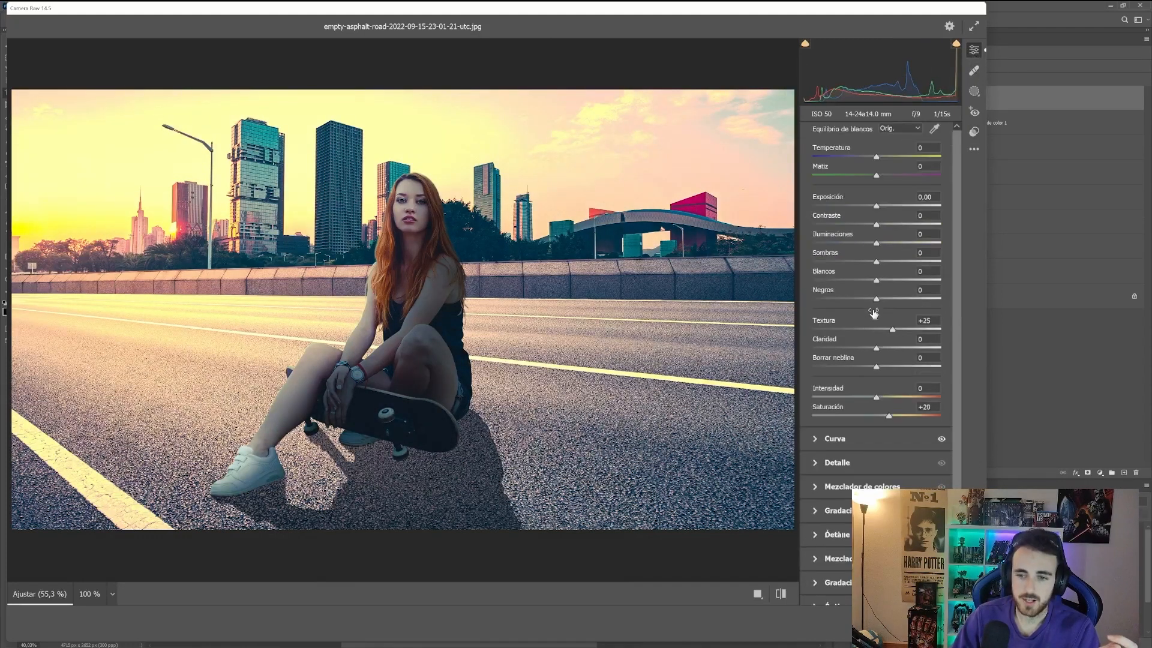
pyautogui.click(823, 569)
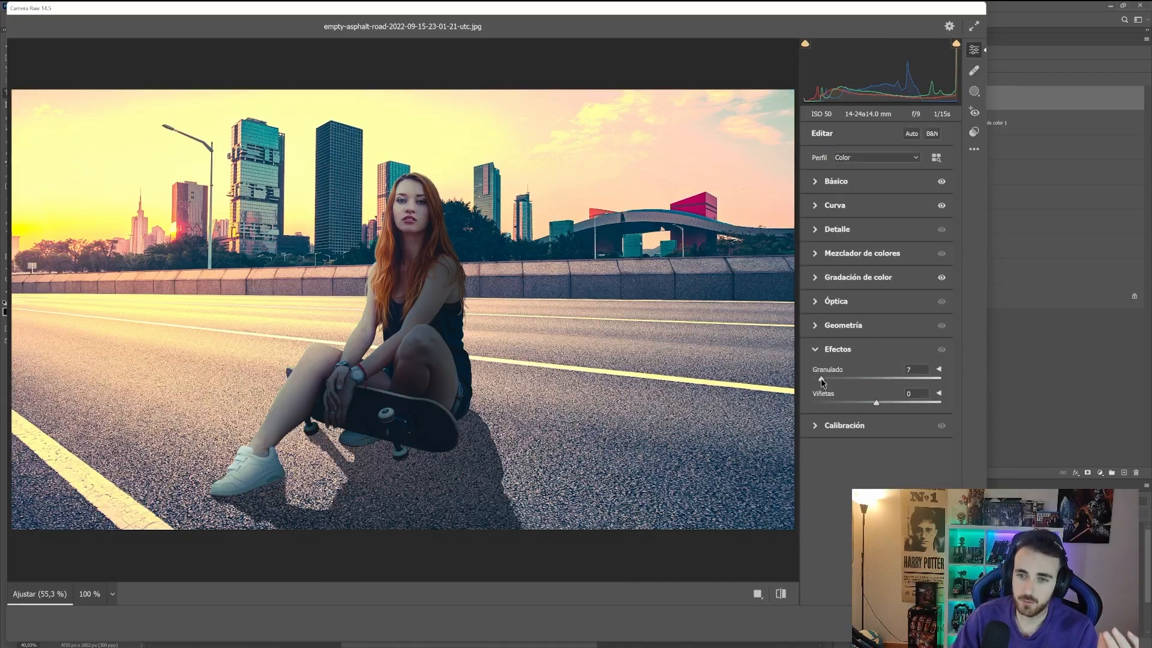
pyautogui.moveTo(813, 379); pyautogui.dragTo(821, 379)
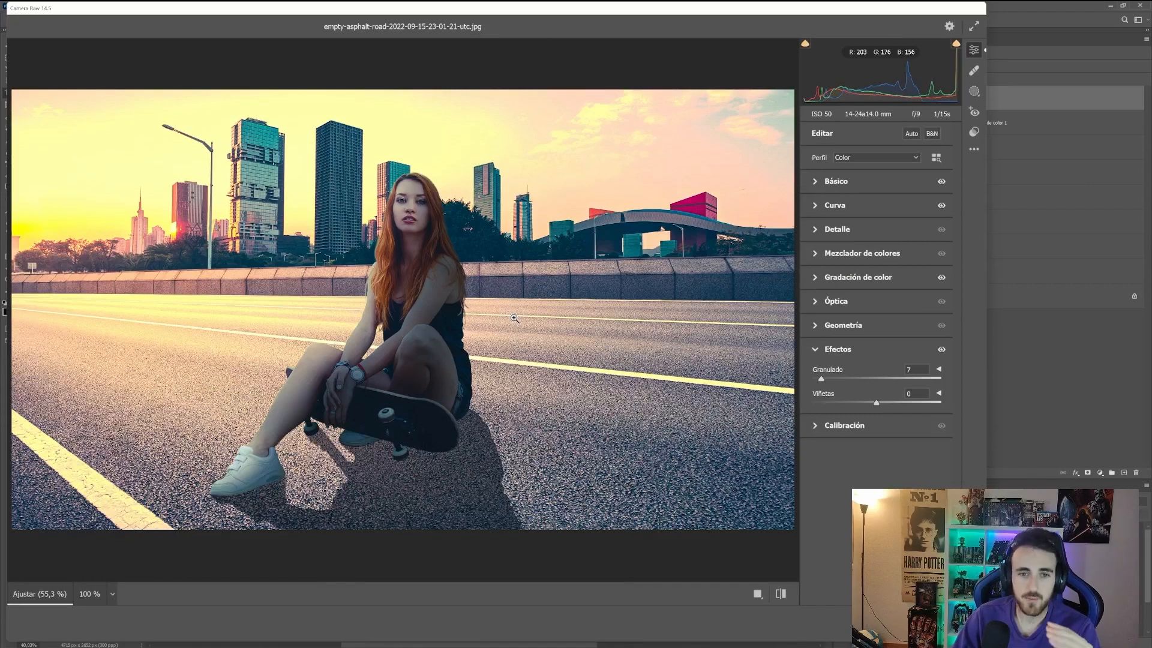
pyautogui.moveTo(876, 403)
pyautogui.mouseDown()
pyautogui.moveTo(788, 414)
pyautogui.moveTo(929, 416)
pyautogui.moveTo(865, 413)
pyautogui.mouseUp()
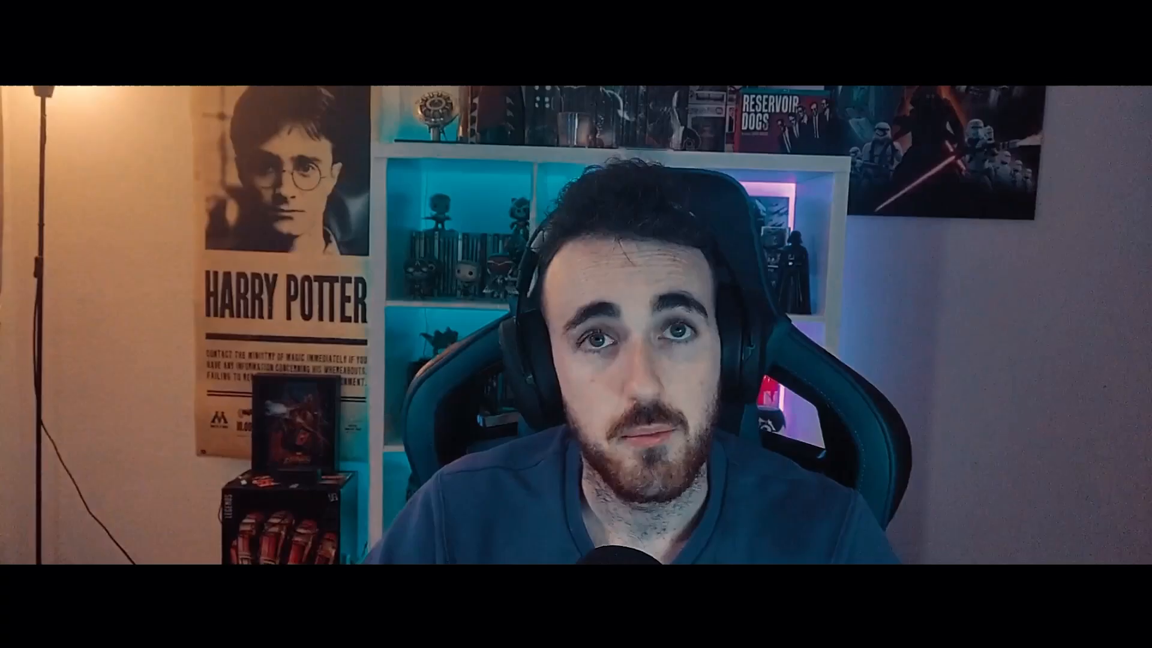